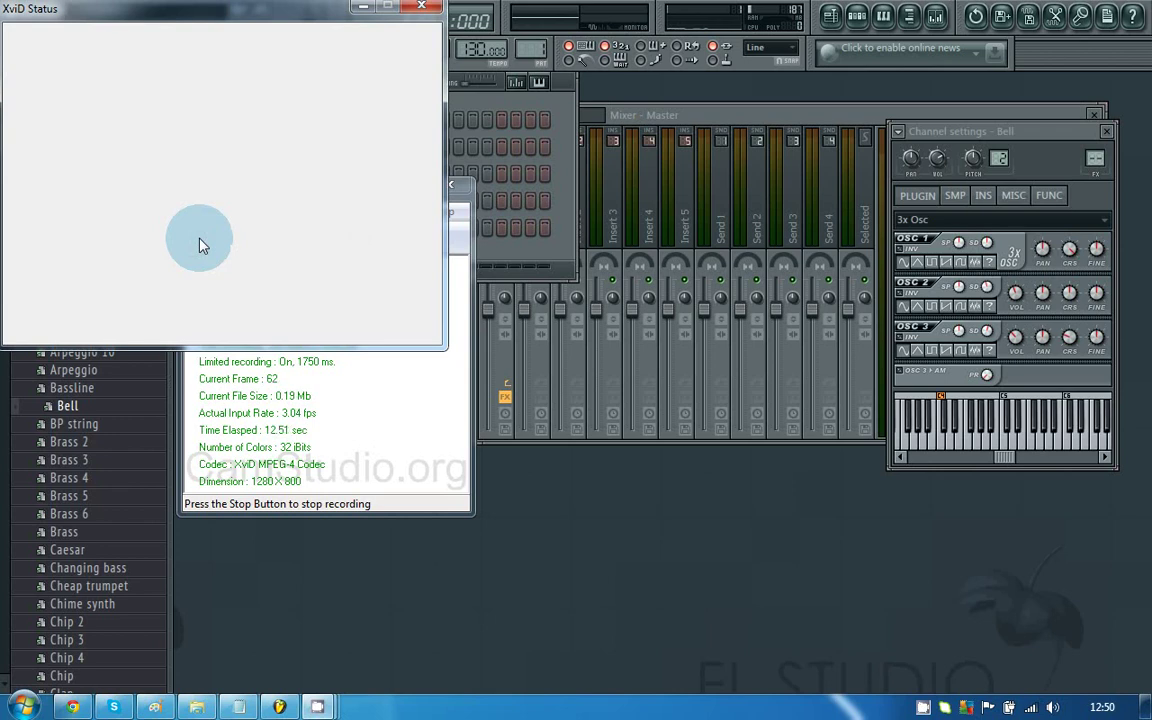
- Open the Bell channel's piano roll from its right-click menu
{"action": "left_click", "coordinate": [565, 248]}
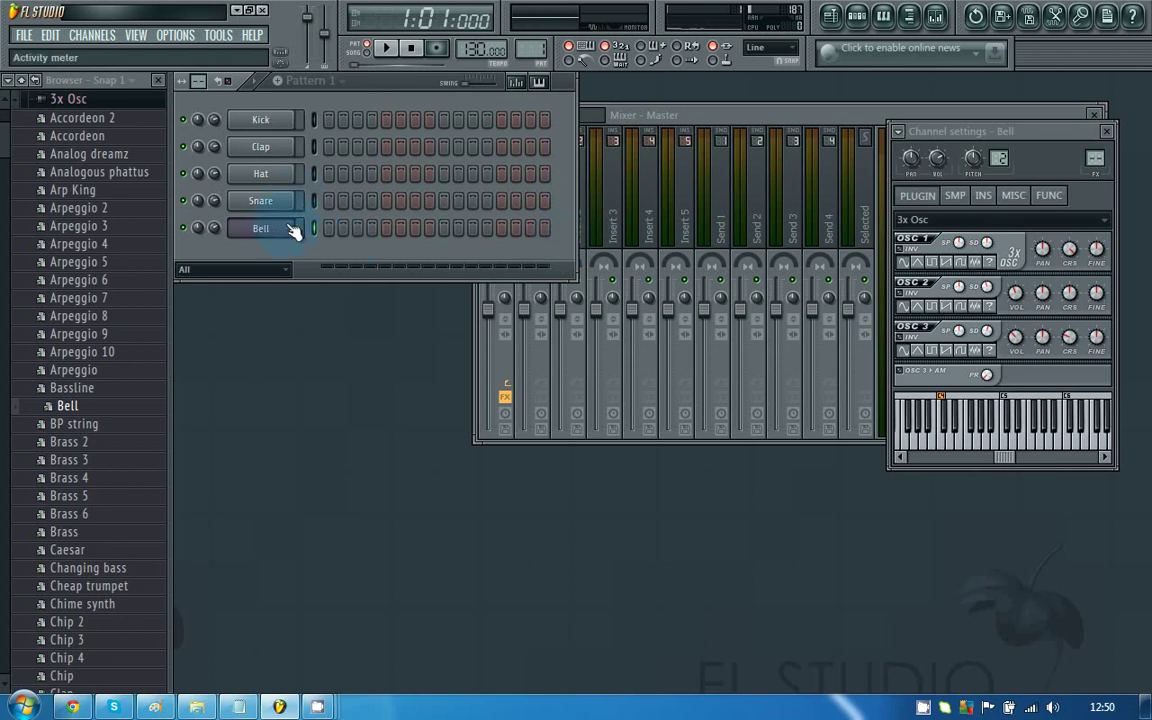
{"action": "right_click", "coordinate": [282, 232]}
{"action": "left_click", "coordinate": [310, 227]}
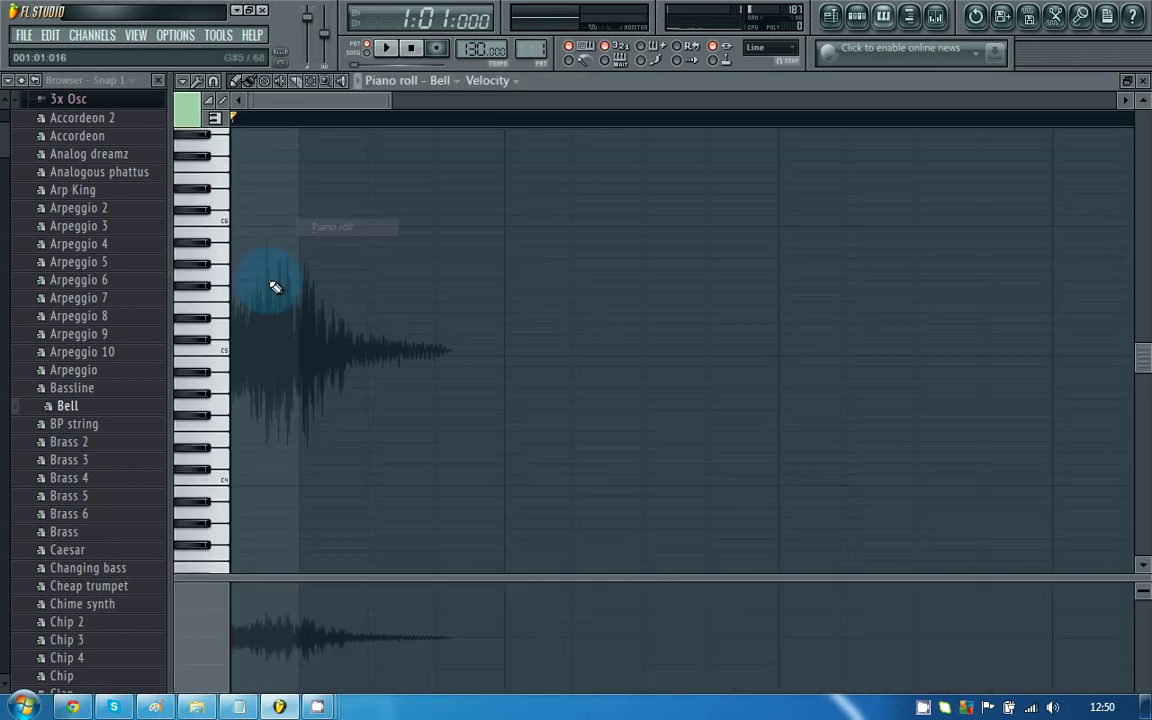
- Draw a Bell note at the pattern start and a higher one moved to 1:09, and audition them
{"action": "left_click", "coordinate": [218, 269]}
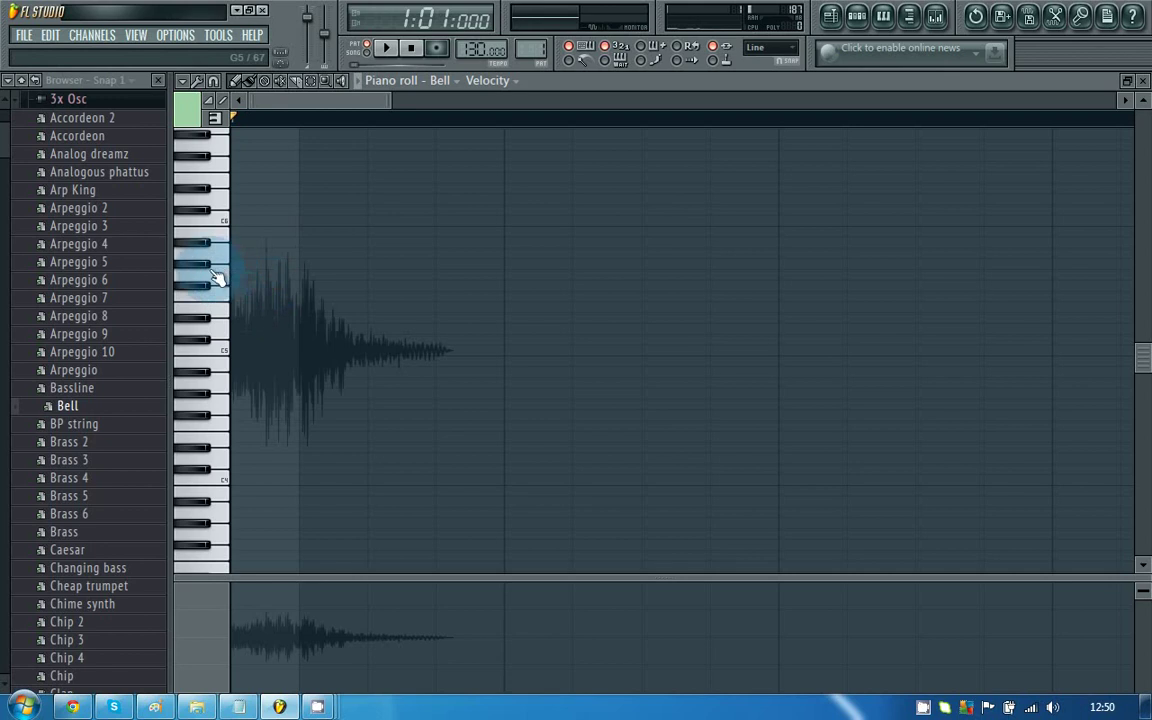
{"action": "left_click", "coordinate": [240, 266]}
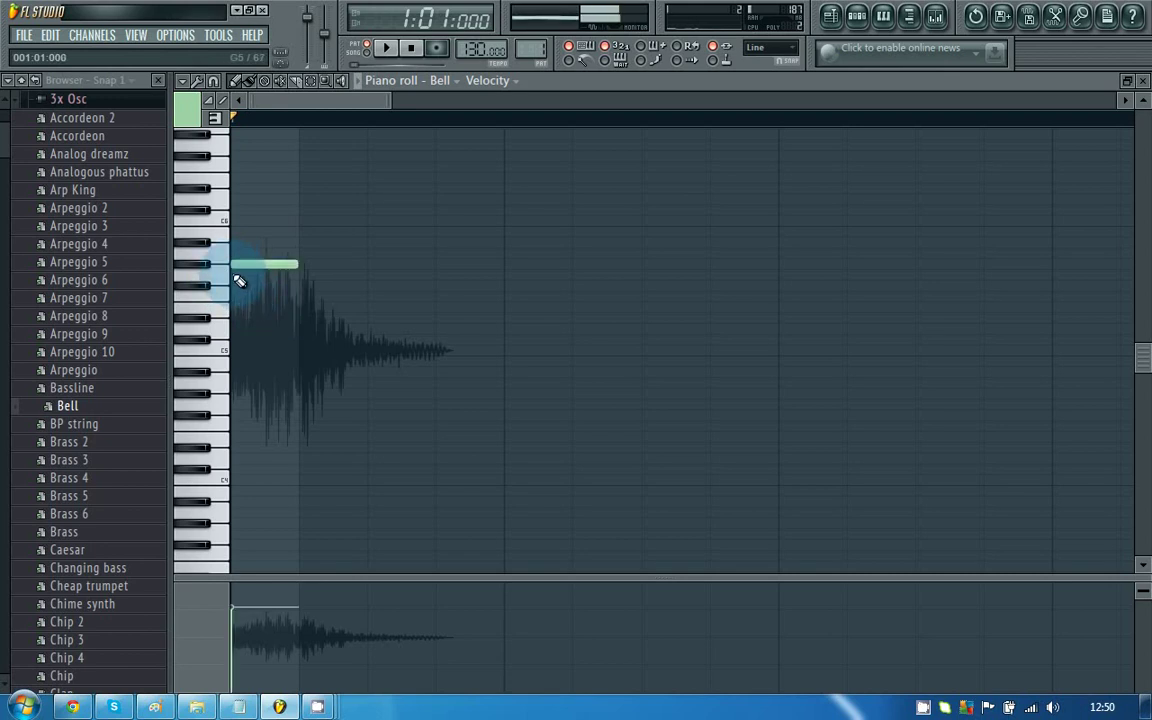
{"action": "left_click_drag", "start_coordinate": [240, 266], "coordinate": [240, 276]}
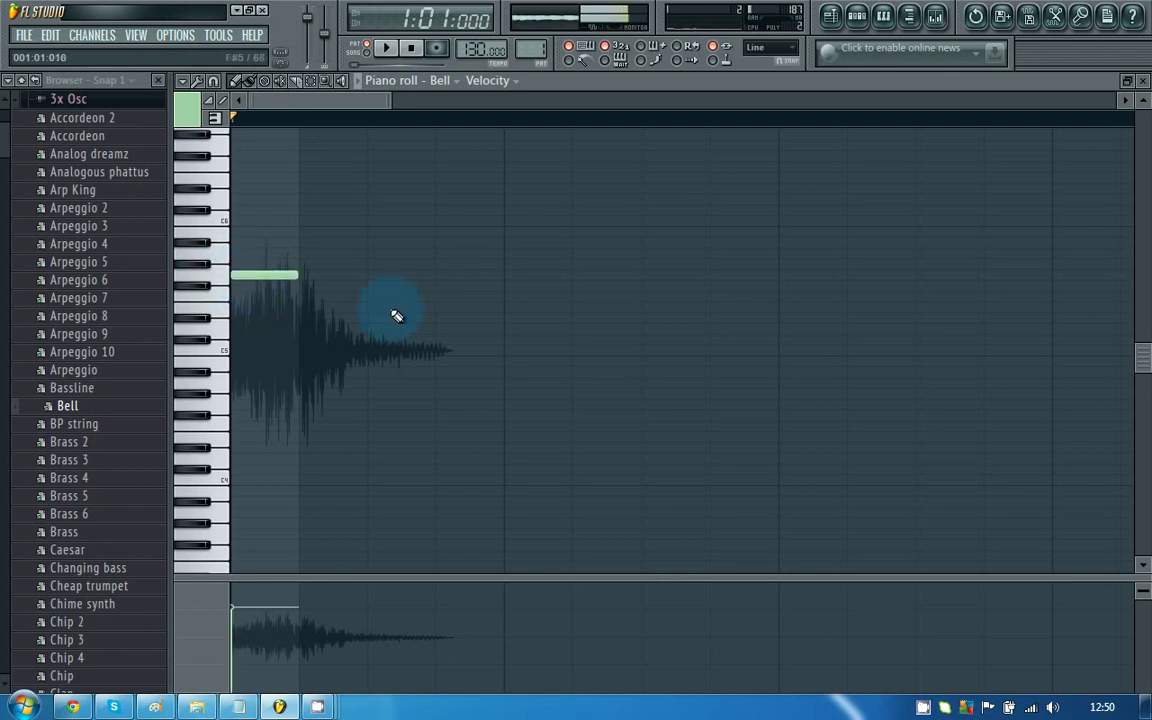
{"action": "left_click", "coordinate": [506, 266]}
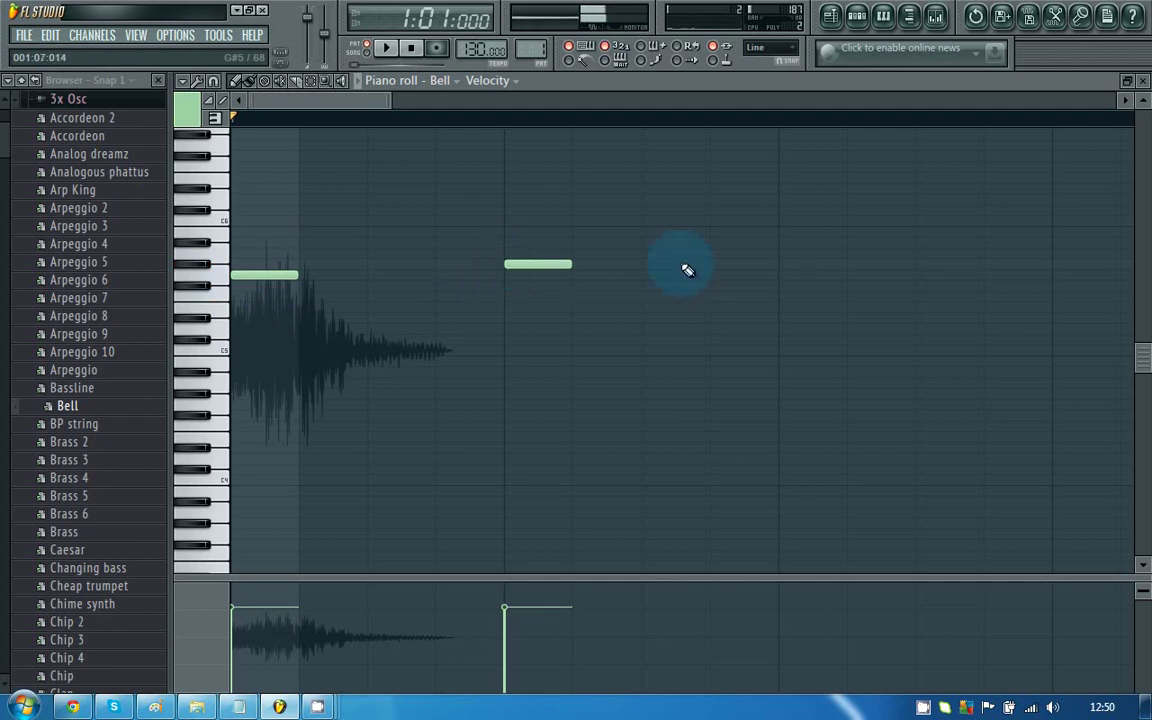
{"action": "key", "text": "space"}
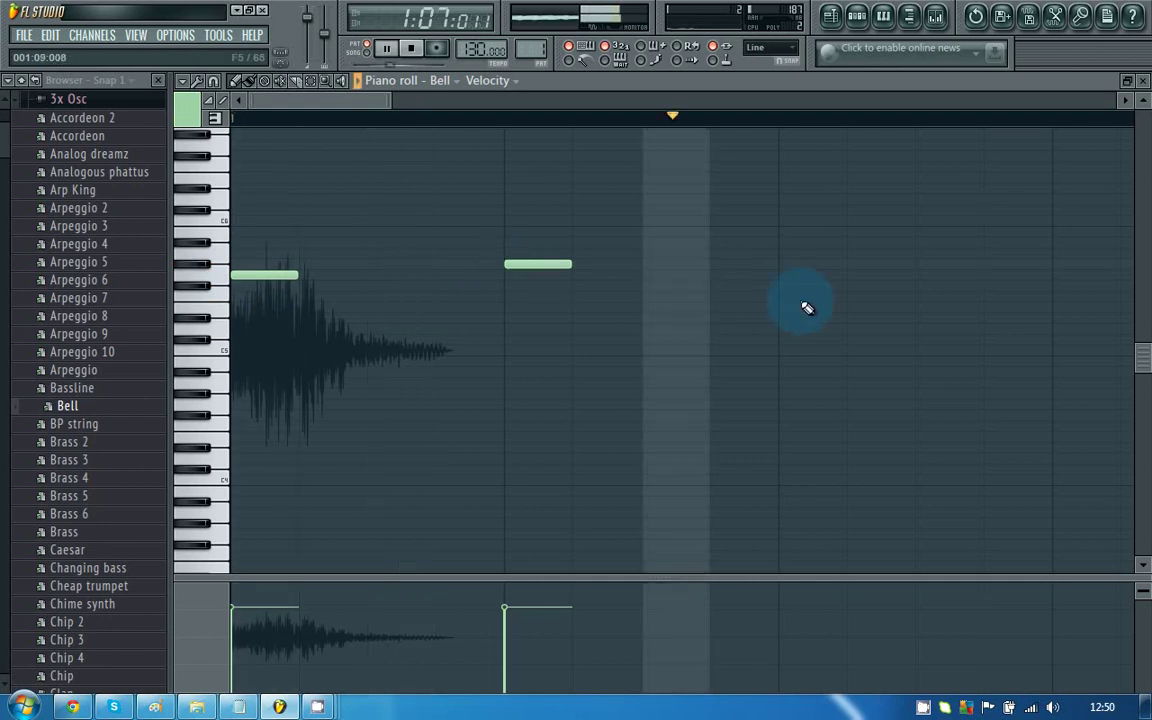
{"action": "left_click_drag", "start_coordinate": [540, 277], "coordinate": [800, 262]}
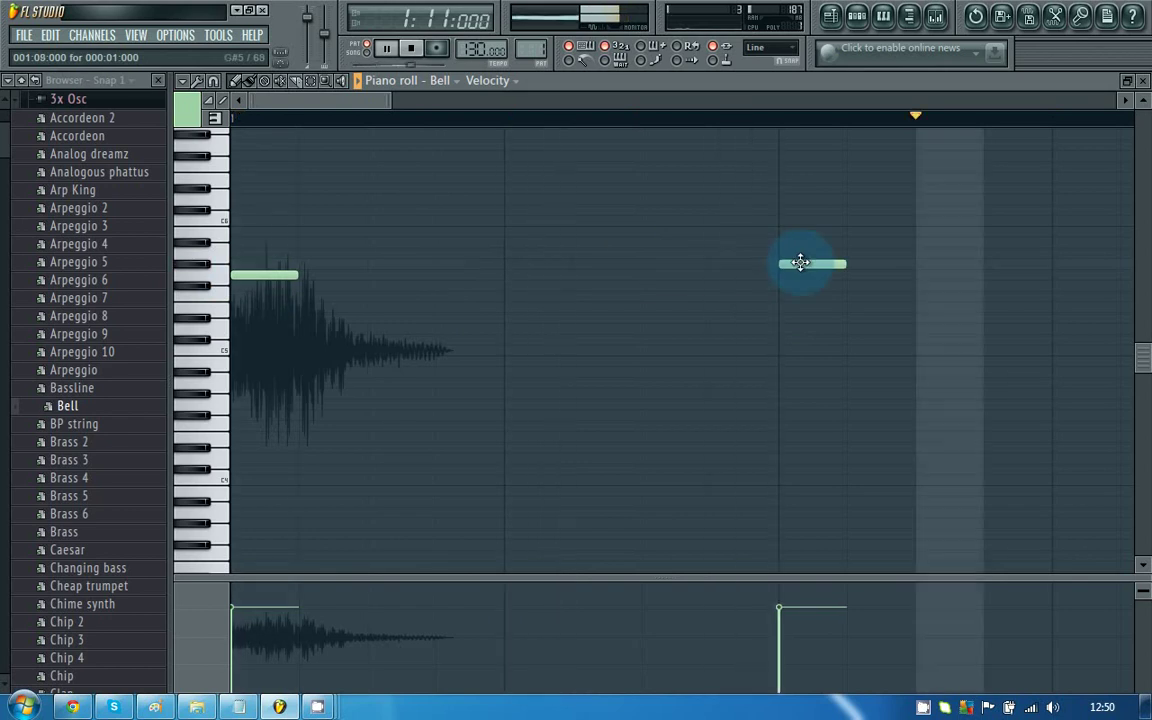
{"action": "key", "text": "space"}
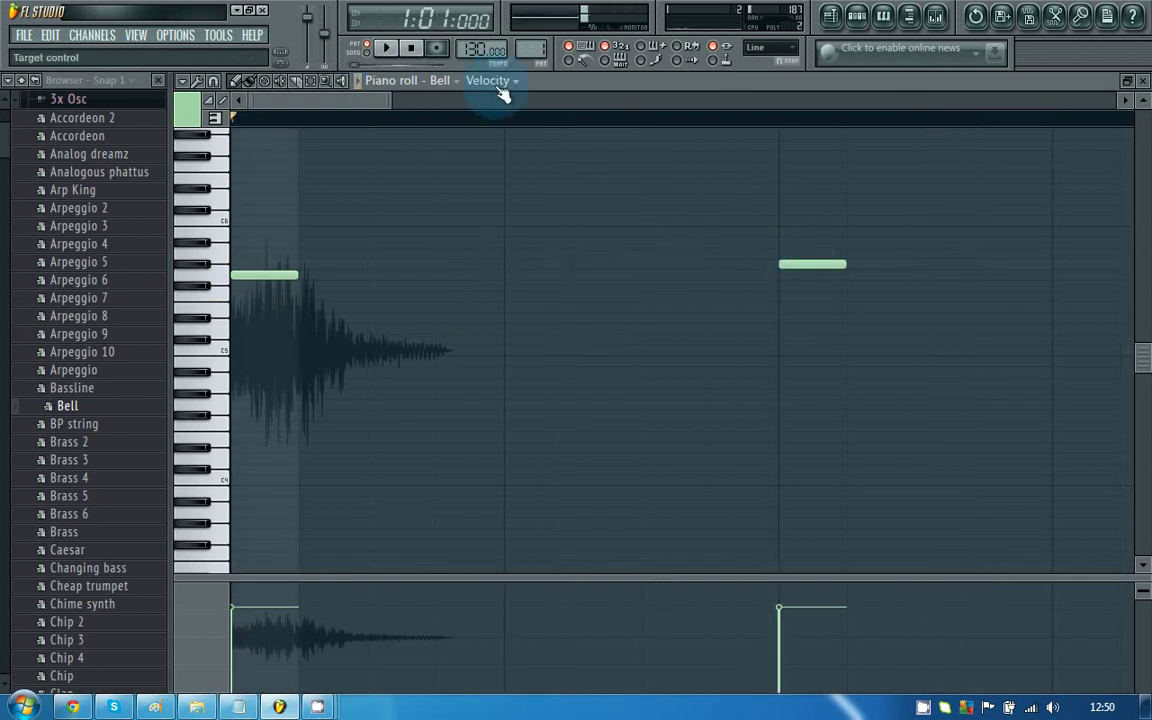
- In the Channel rack, set the Bell channel's FX target to mixer Insert 1
{"action": "left_click", "coordinate": [857, 15]}
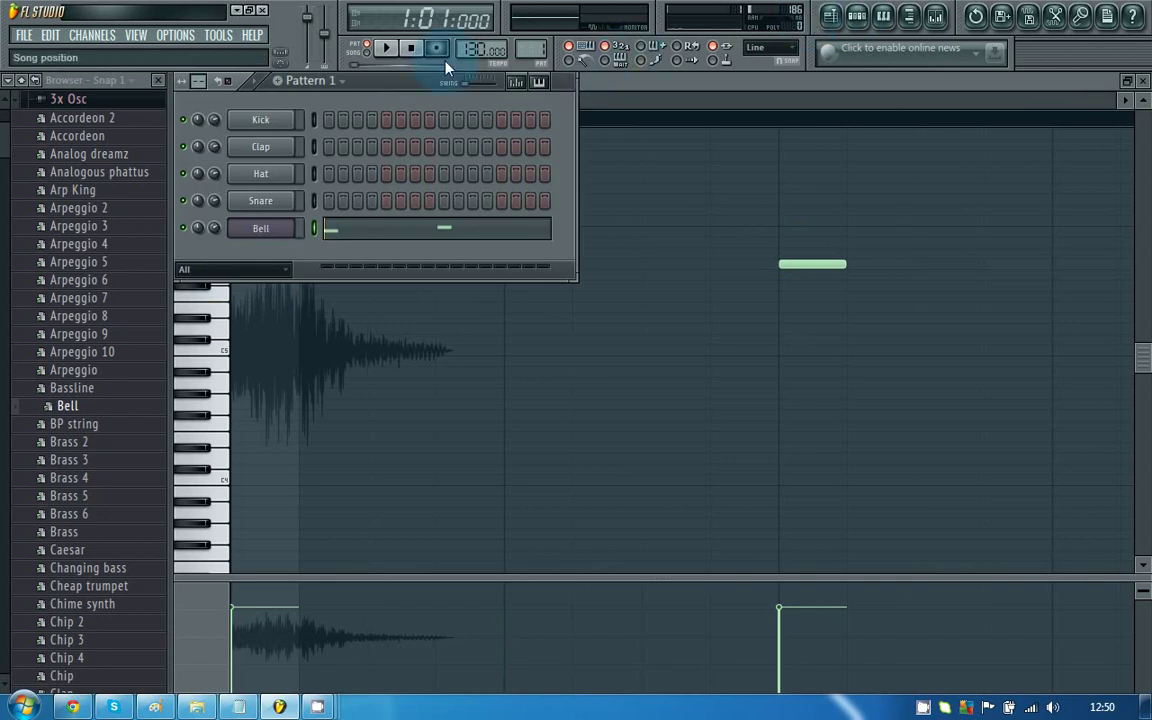
{"action": "left_click", "coordinate": [259, 232]}
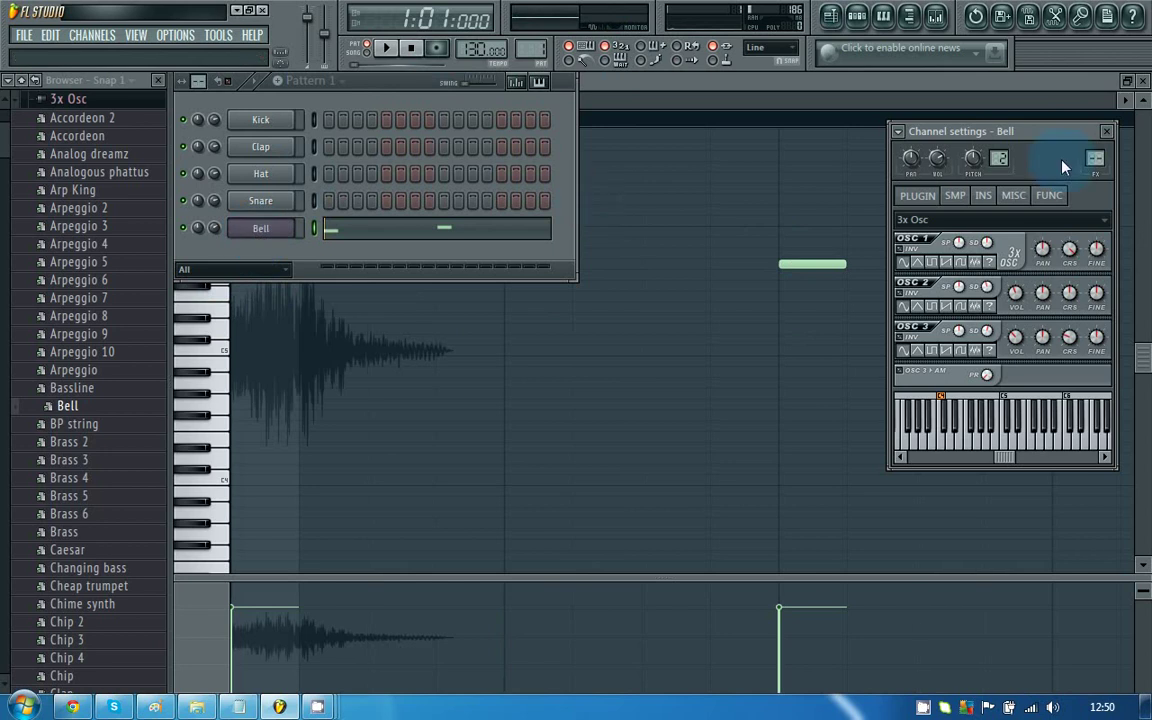
{"action": "scroll", "coordinate": [1096, 157], "scroll_direction": "up", "scroll_amount": 1}
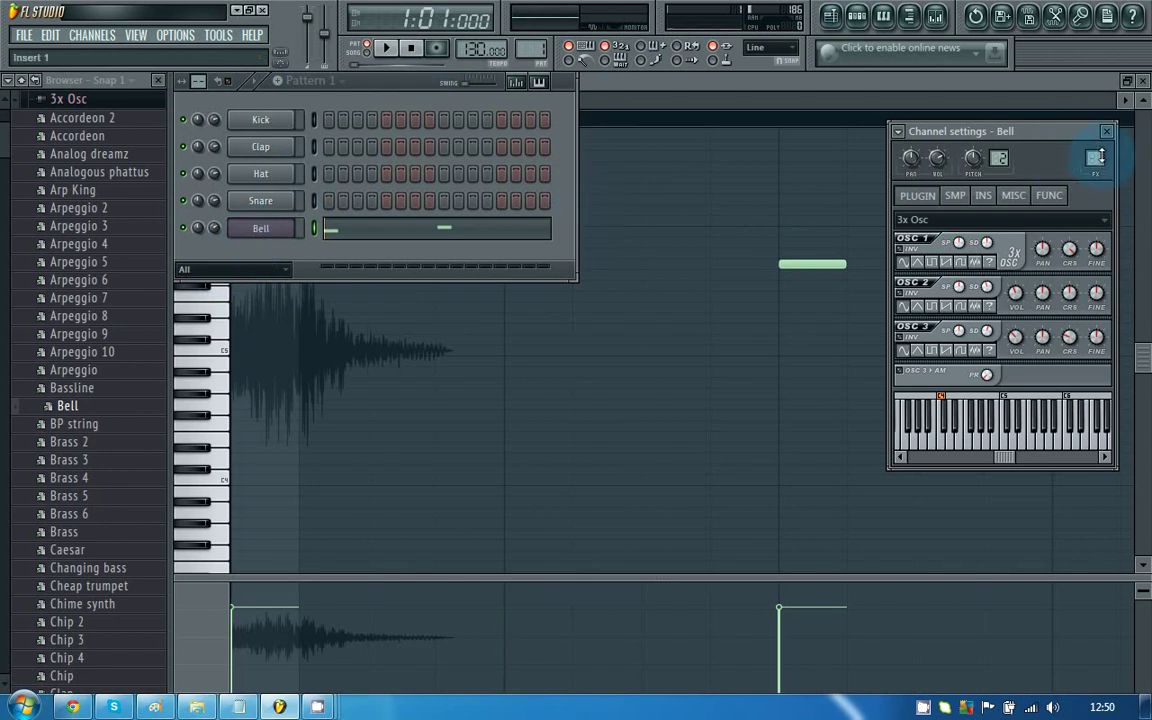
- Open the mixer and move it down and left, below the step sequencer
{"action": "left_click", "coordinate": [940, 20]}
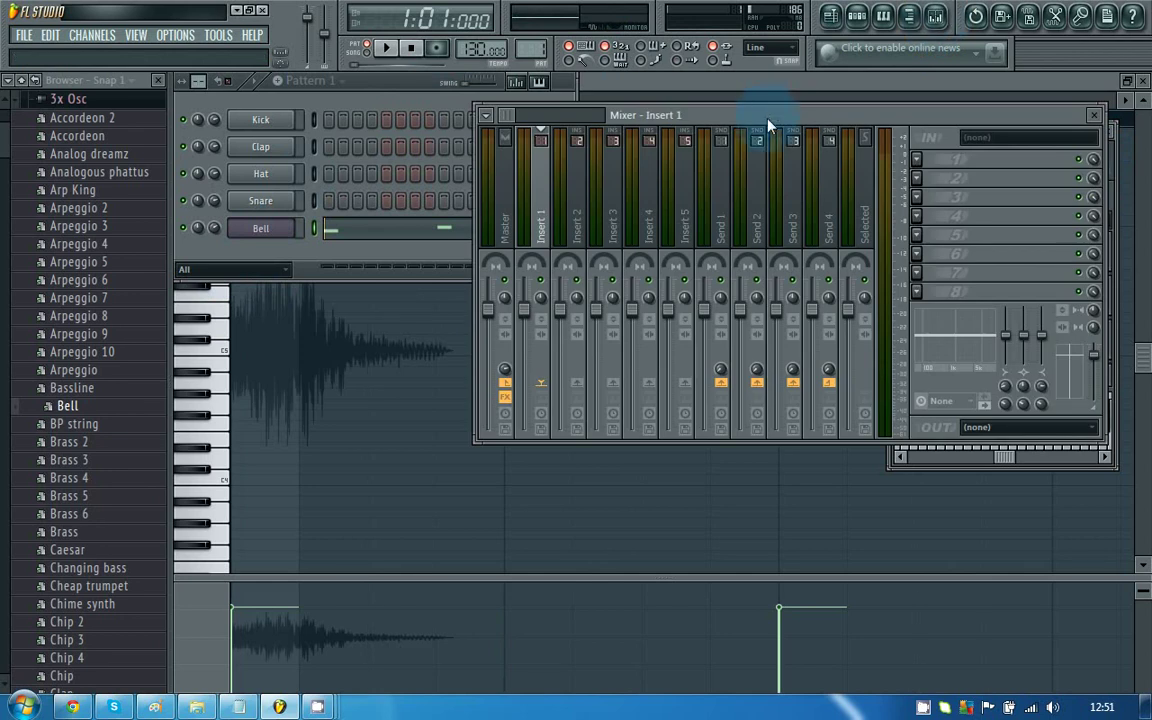
{"action": "left_click_drag", "start_coordinate": [769, 114], "coordinate": [574, 306]}
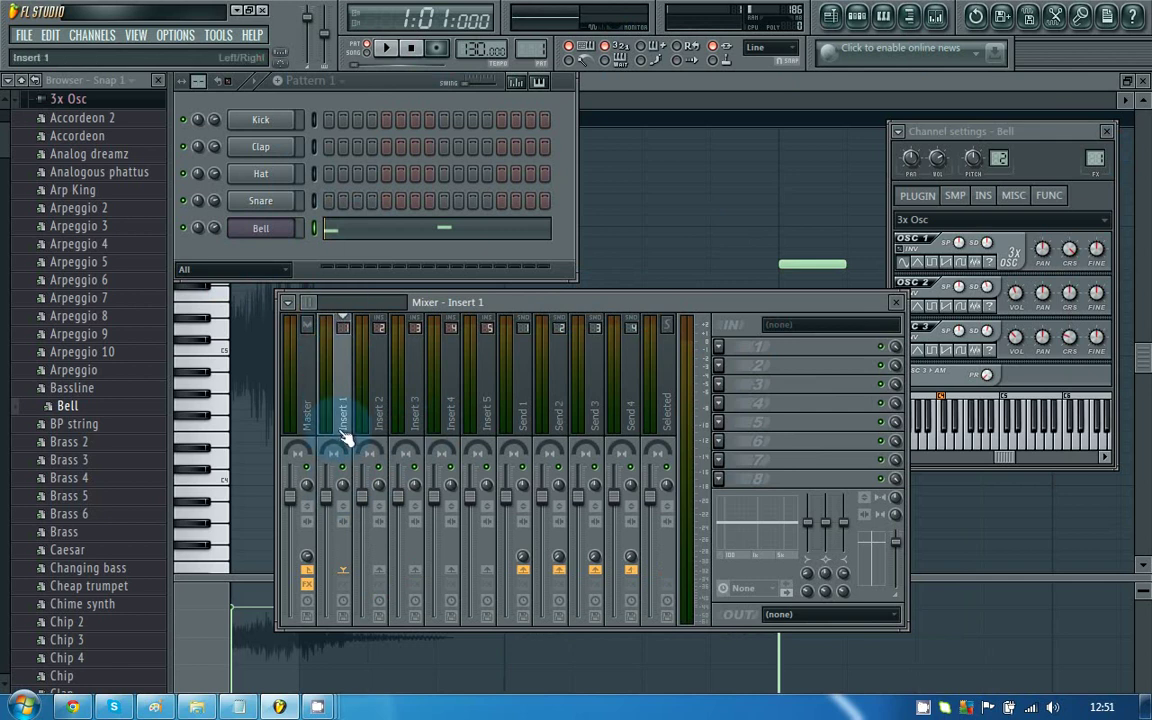
- Load Fruity Delay 2 into Insert 1's first effect slot and play the beat through it
{"action": "left_click", "coordinate": [720, 348]}
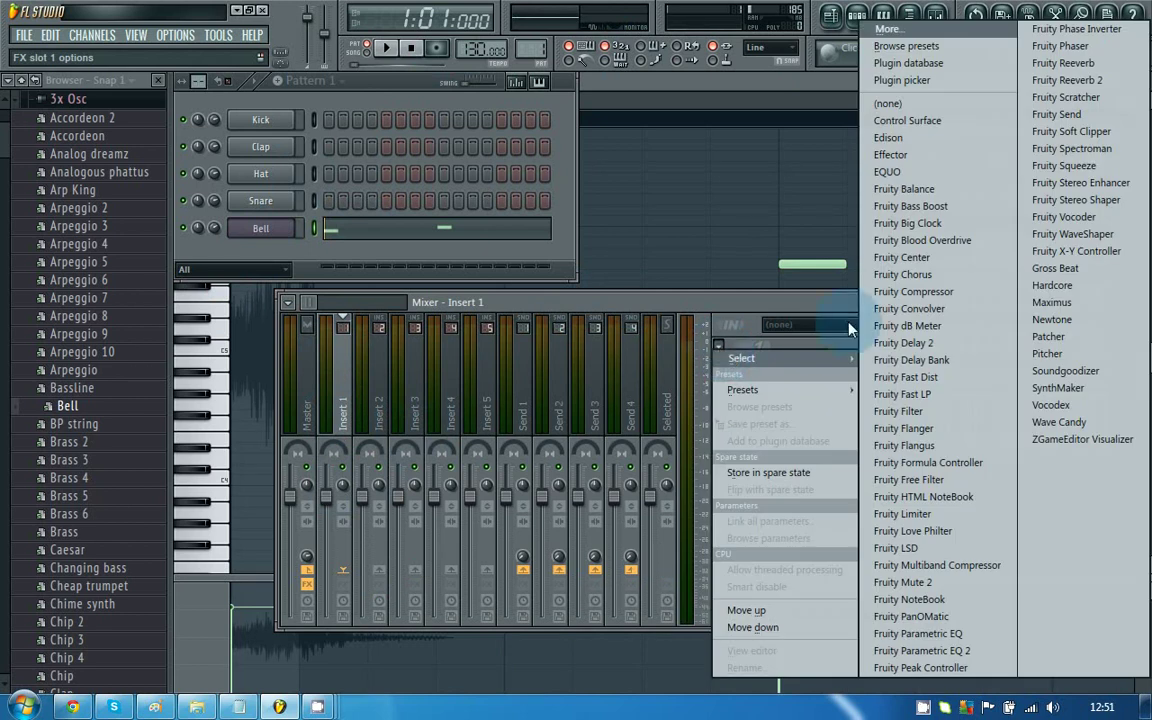
{"action": "left_click", "coordinate": [938, 292]}
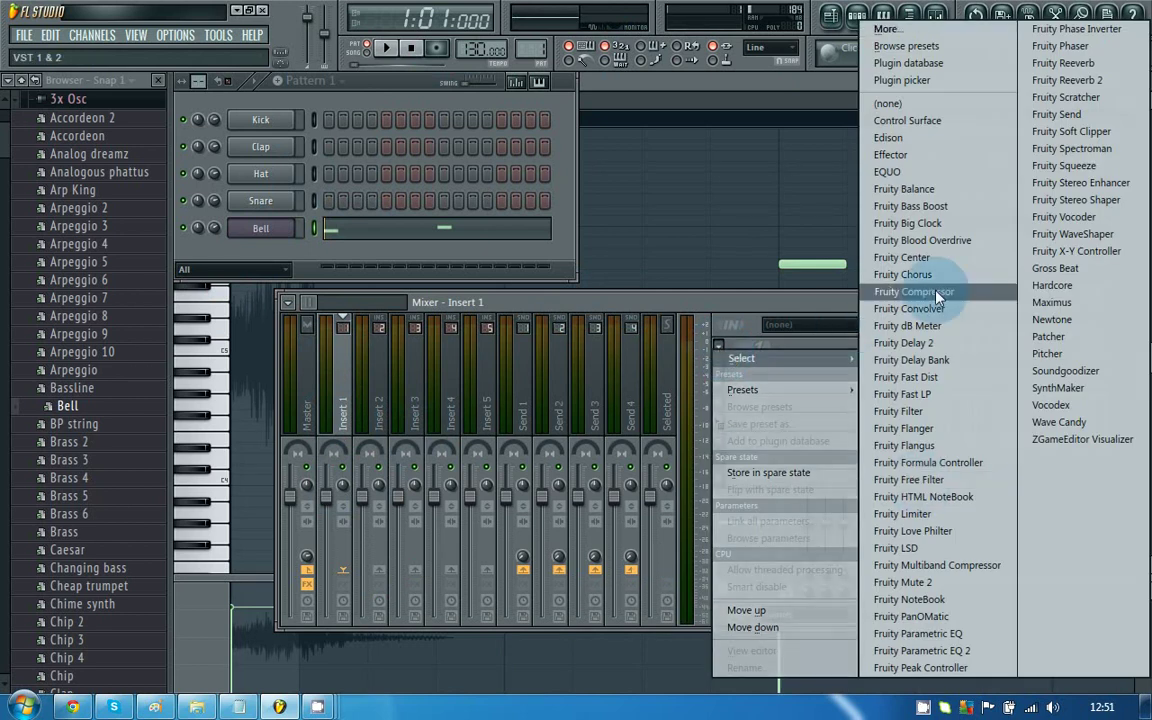
{"action": "left_click", "coordinate": [927, 345]}
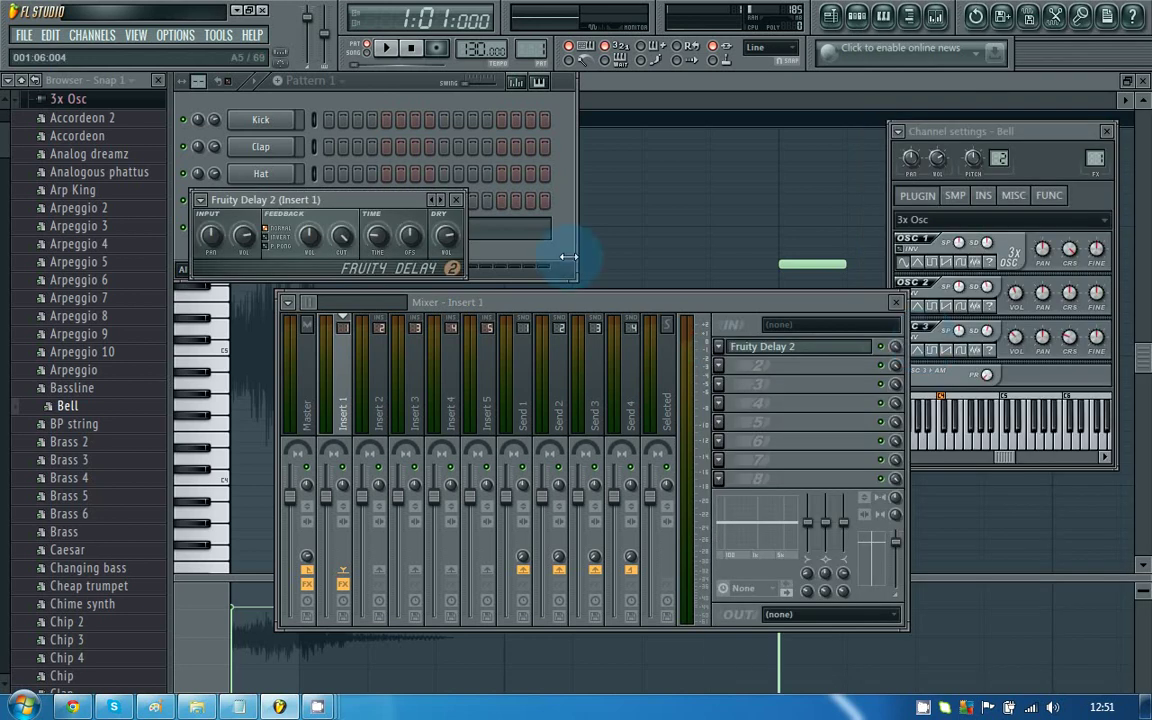
{"action": "key", "text": "space"}
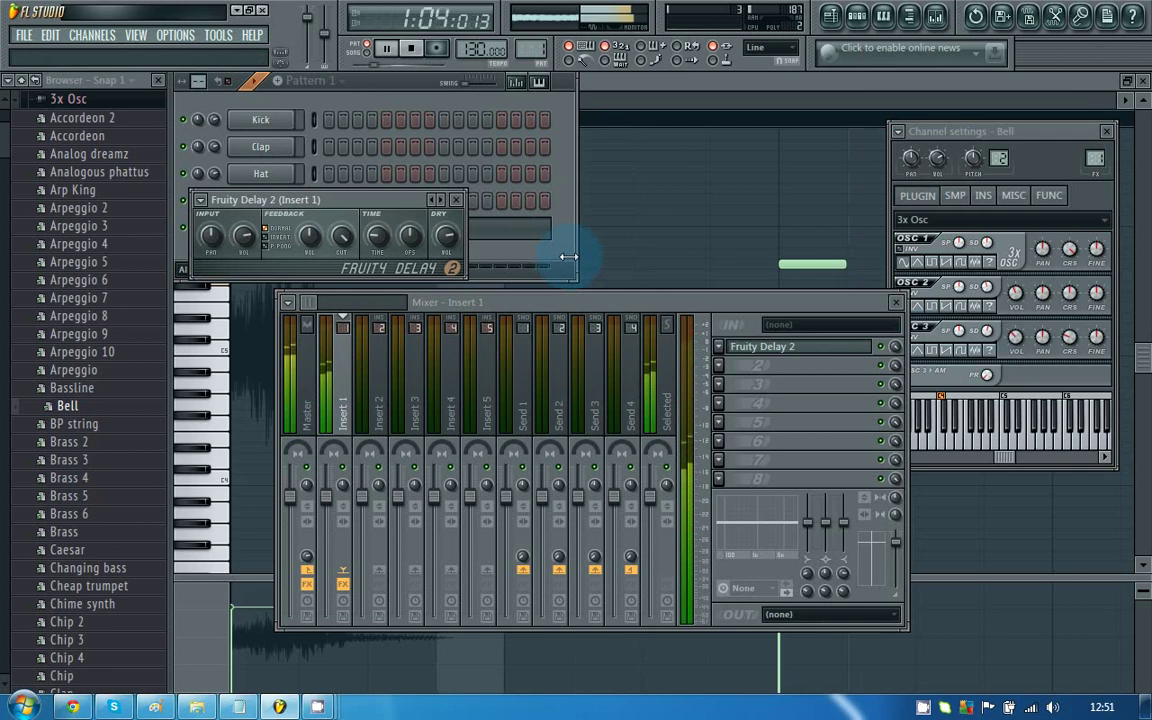
{"action": "left_click", "coordinate": [418, 52]}
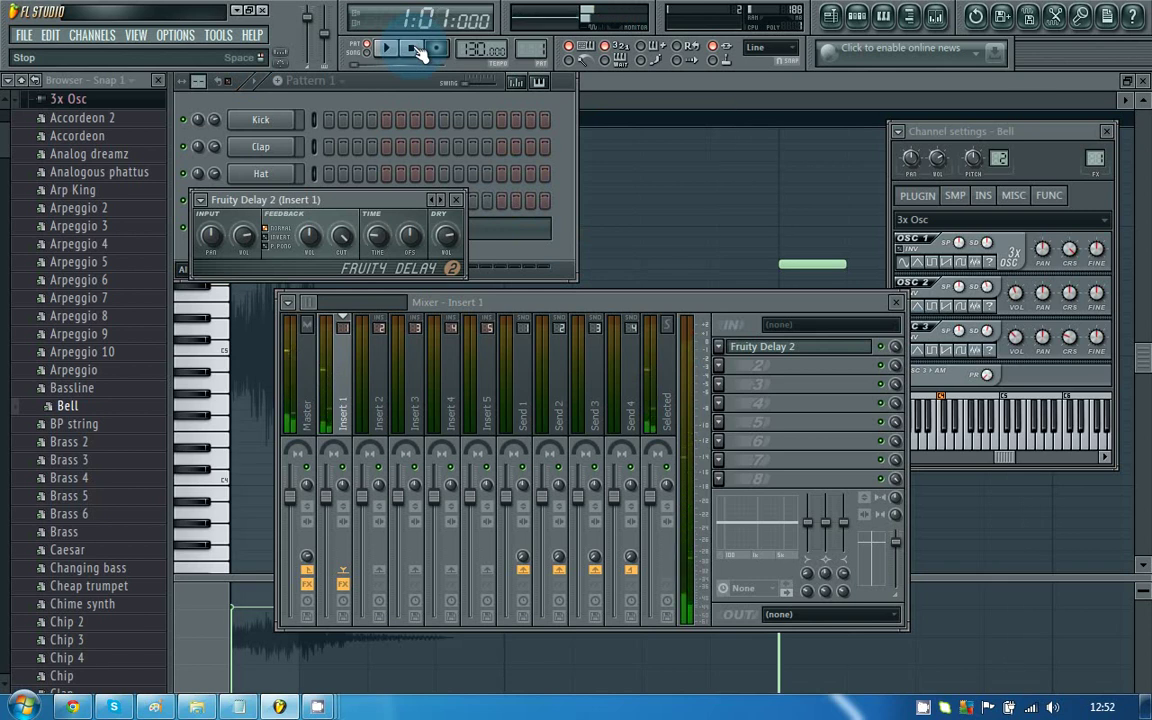
- Remove Fruity Delay 2 from Insert 1's first slot and play the beat without it
{"action": "left_click", "coordinate": [718, 348]}
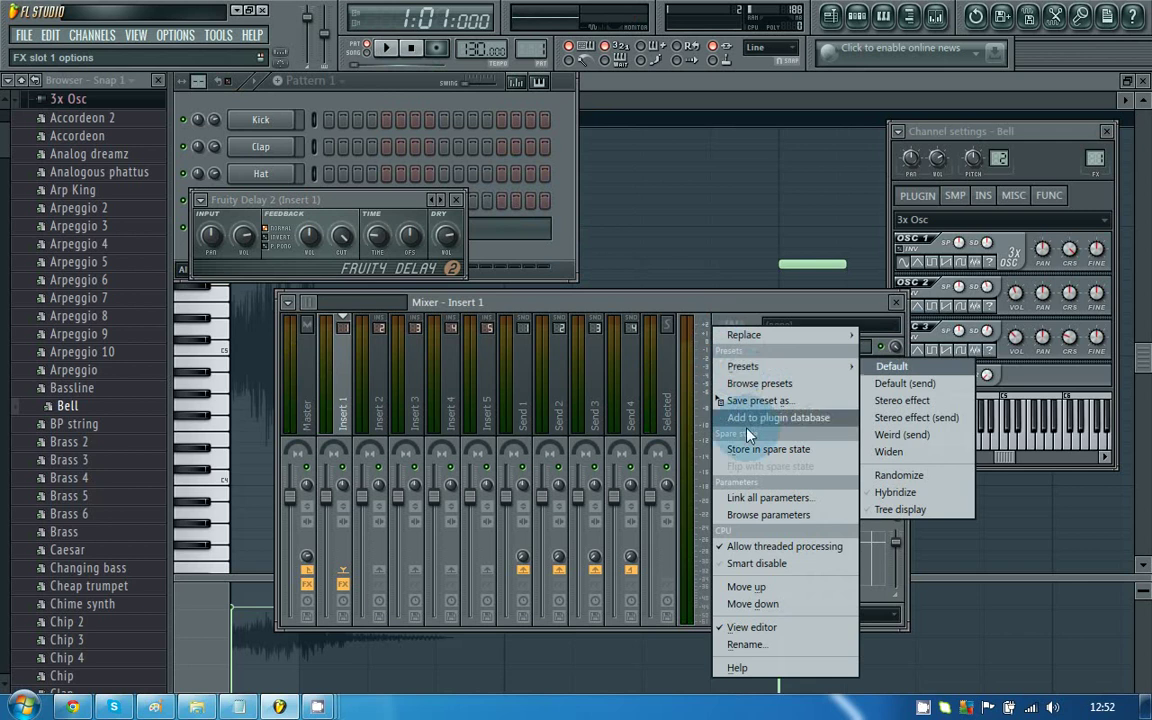
{"action": "mouse_move", "coordinate": [751, 341]}
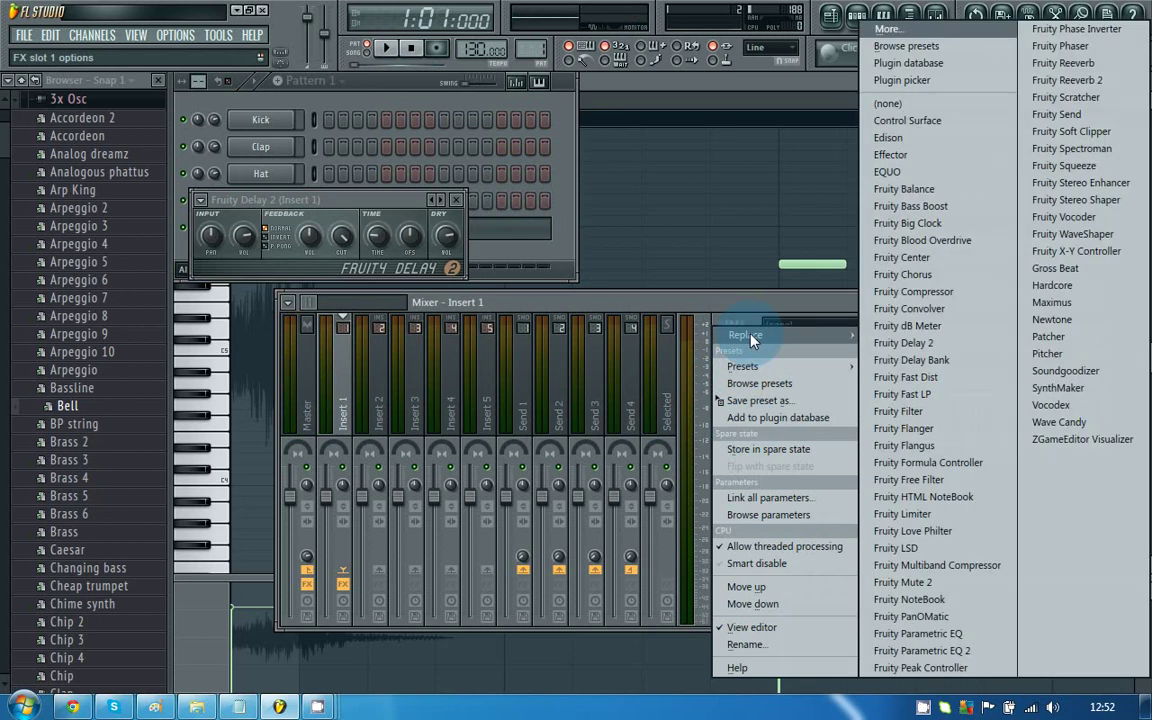
{"action": "left_click", "coordinate": [907, 110]}
{"action": "key", "text": "space"}
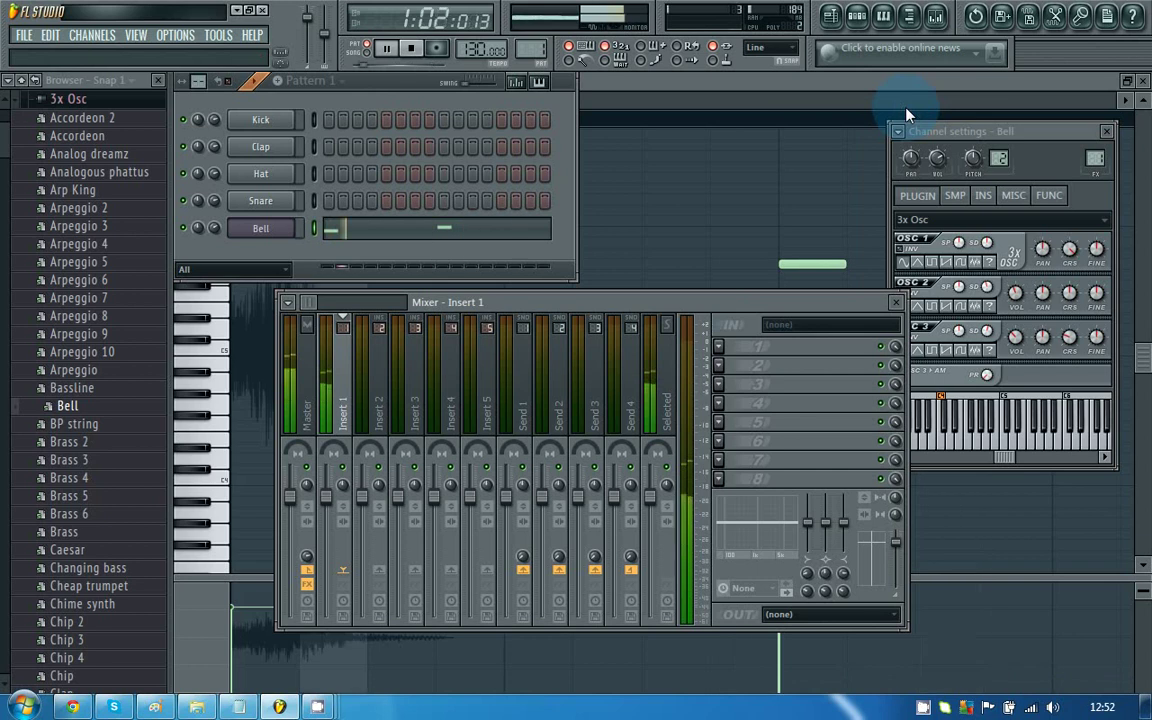
{"action": "key", "text": "space"}
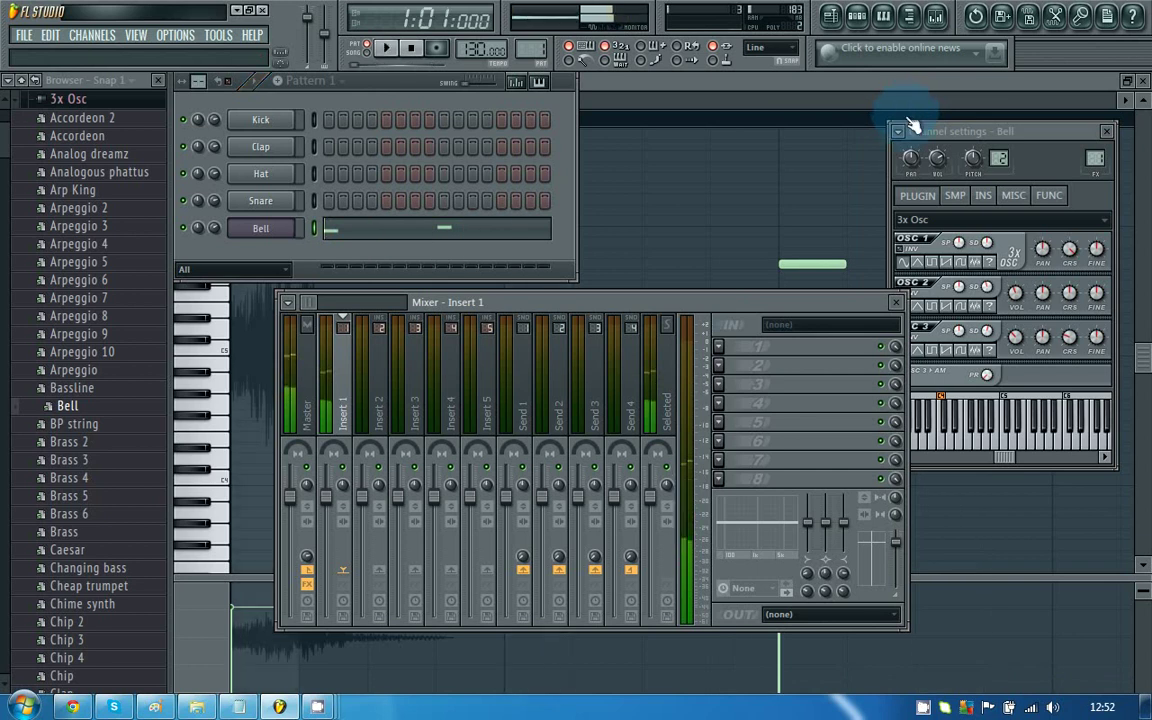
- Reload Fruity Delay 2 into slot 1, audition it, and move its window off the Snare and Bell rows
{"action": "left_click", "coordinate": [719, 347]}
{"action": "mouse_move", "coordinate": [741, 358]}
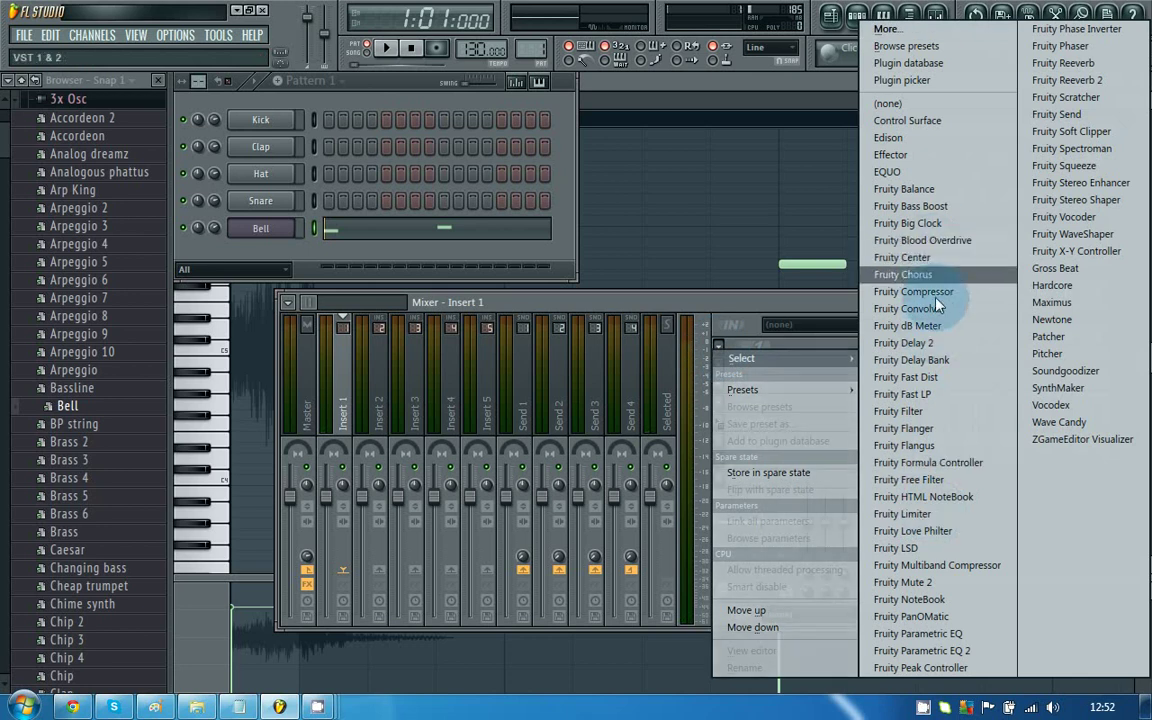
{"action": "left_click", "coordinate": [932, 343]}
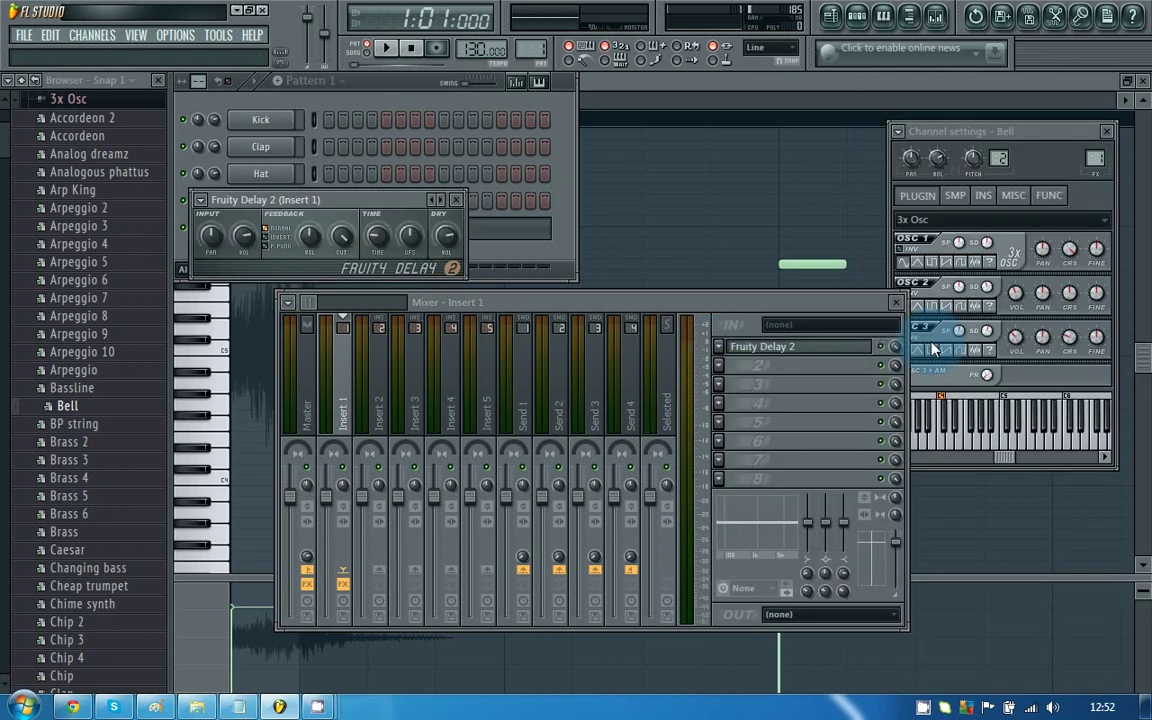
{"action": "key", "text": "space"}
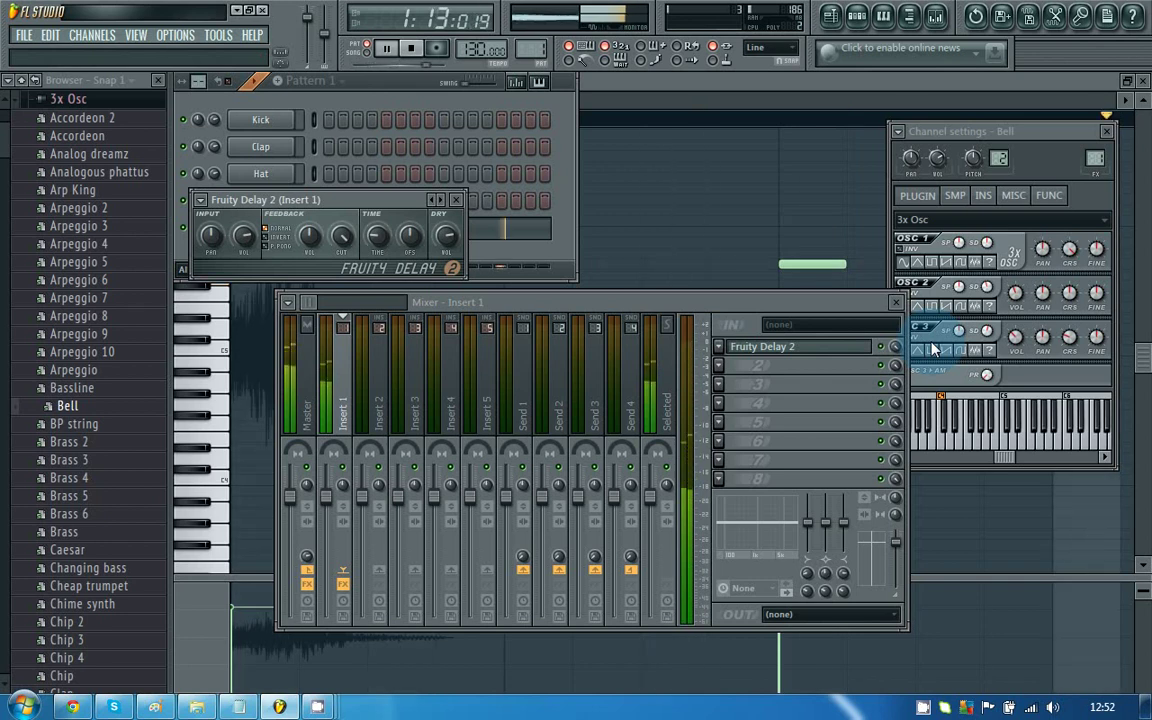
{"action": "key", "text": "space"}
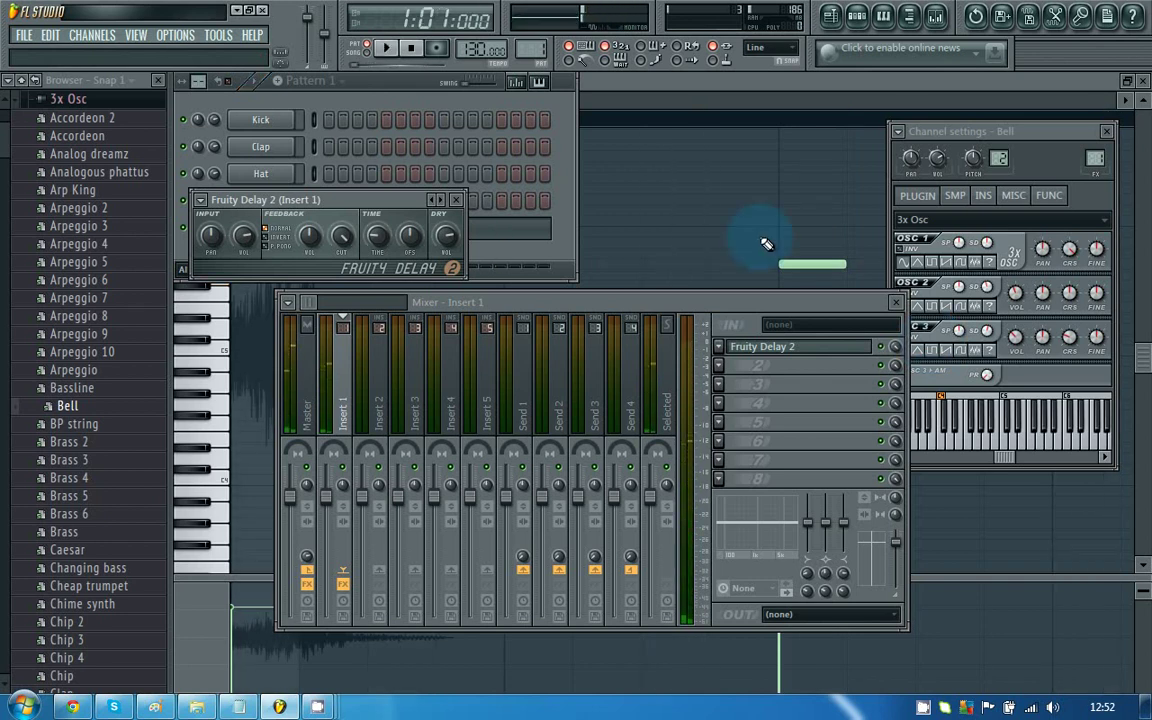
{"action": "left_click_drag", "start_coordinate": [388, 206], "coordinate": [825, 149]}
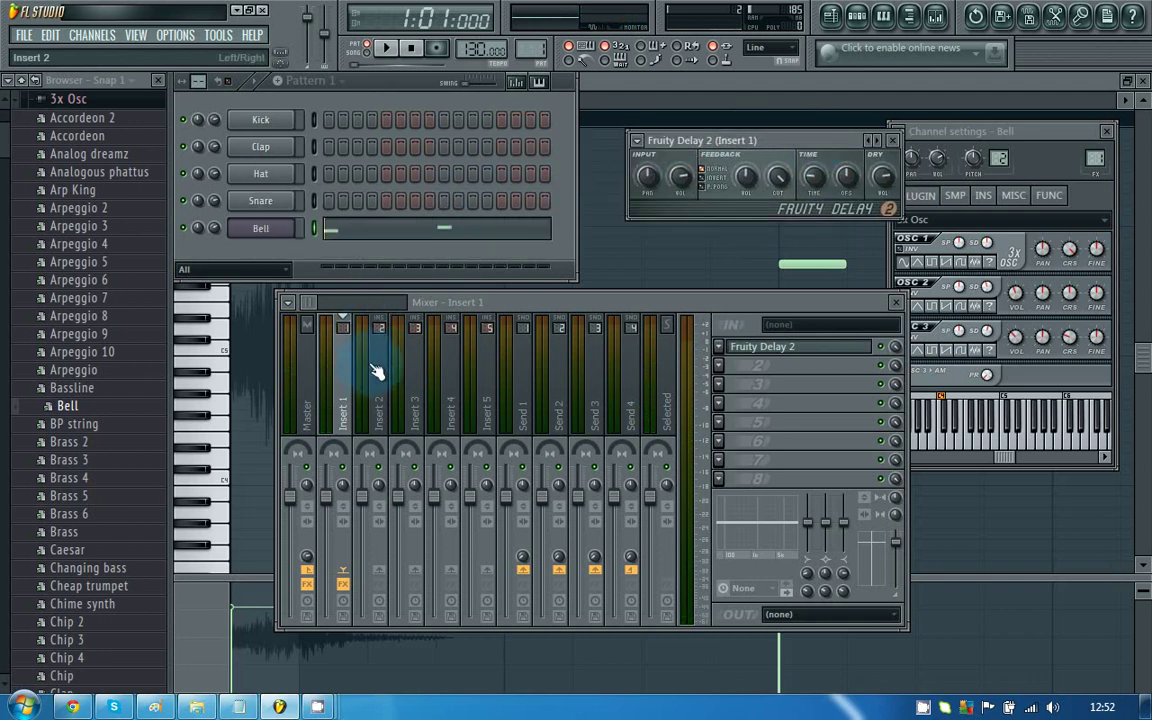
- Remove Fruity Delay 2 from Insert 1 and start playback
{"action": "left_click", "coordinate": [725, 350]}
{"action": "mouse_move", "coordinate": [752, 342]}
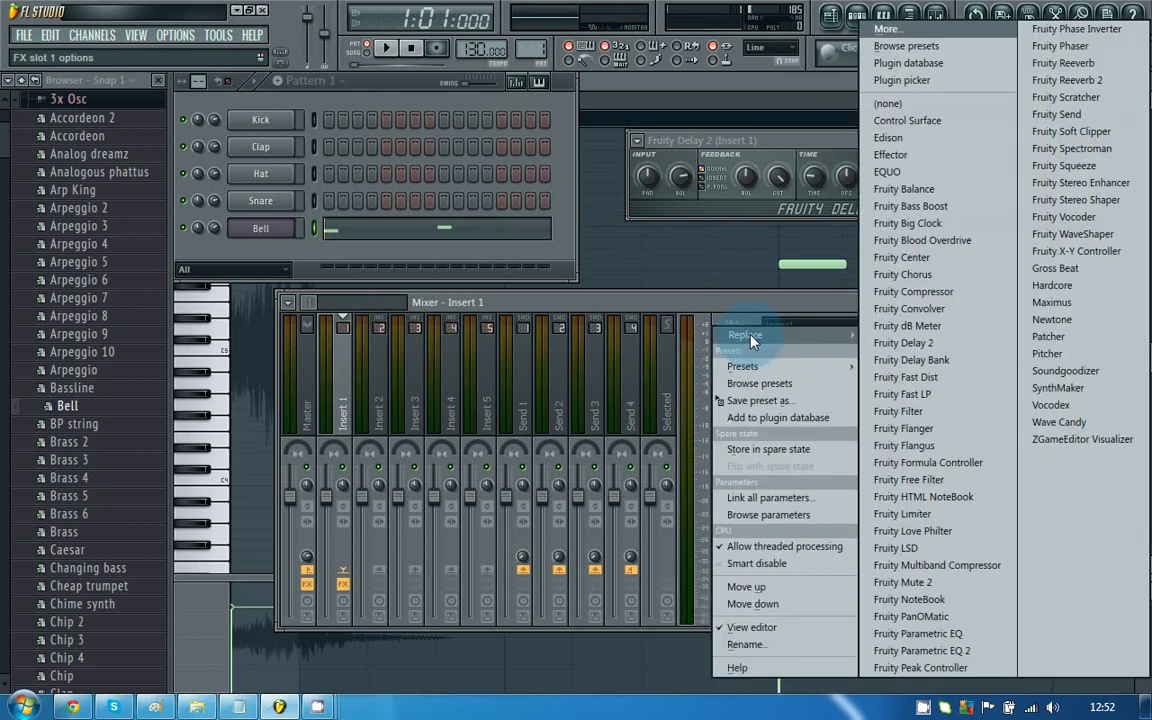
{"action": "left_click", "coordinate": [884, 103]}
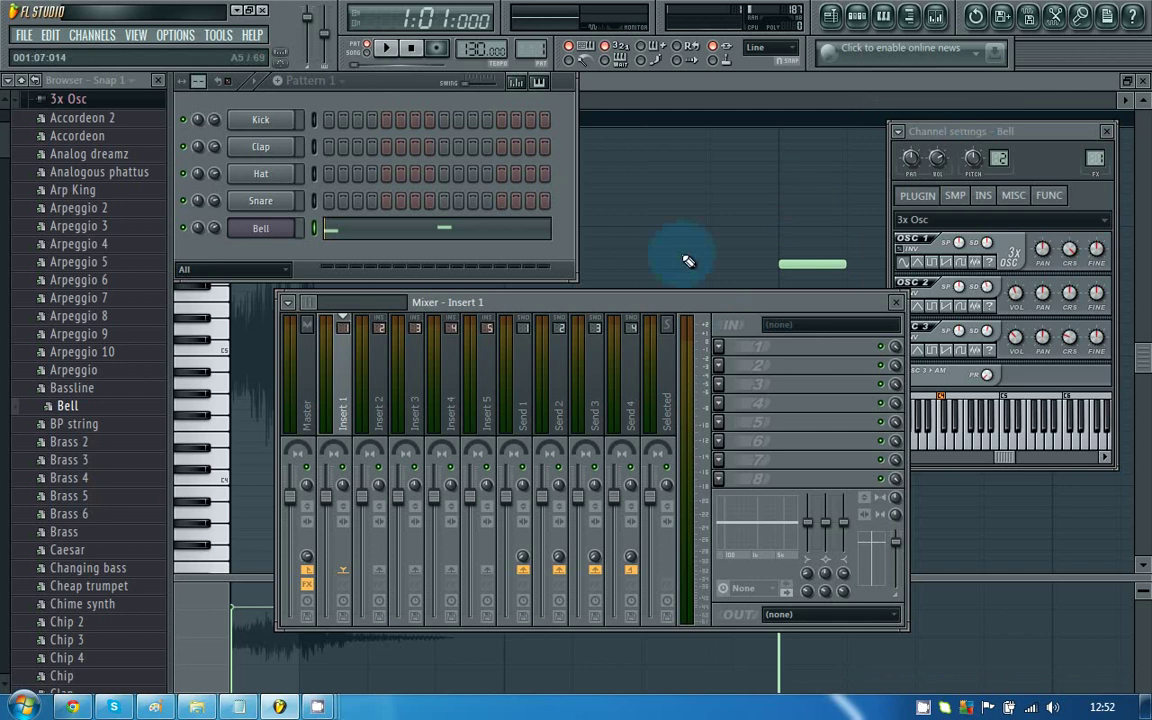
{"action": "key", "text": "space"}
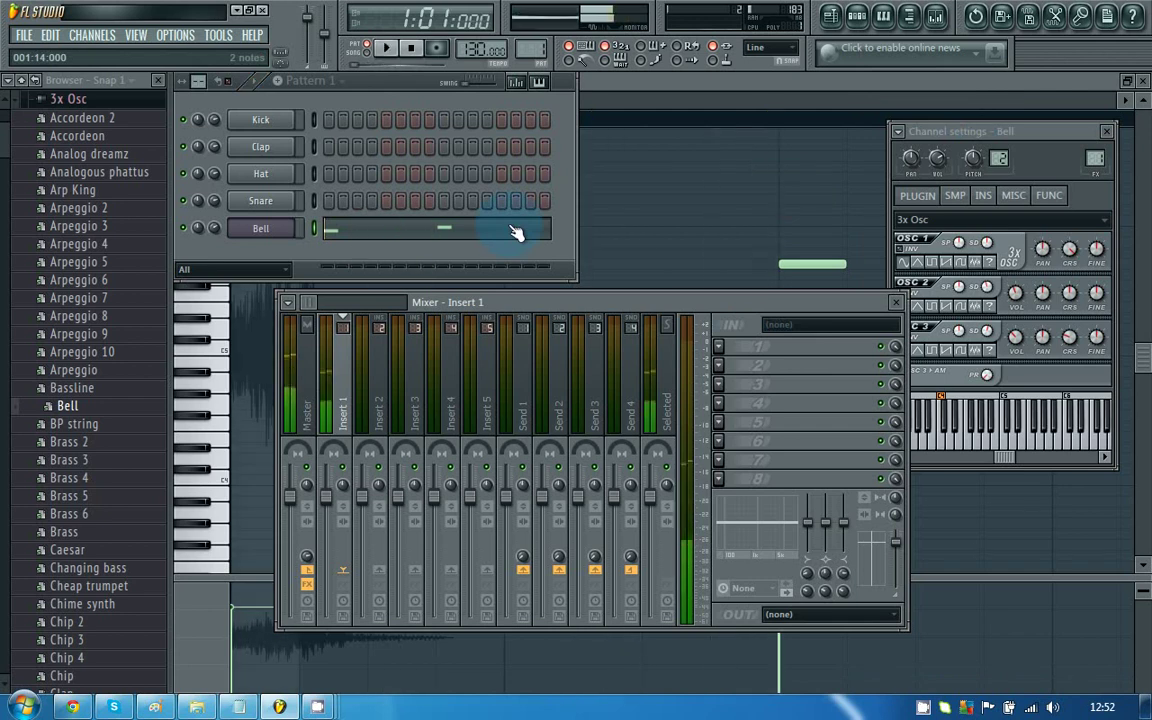
- Load Fruity Delay 2 into Insert 2's first effect slot and audition the beat
{"action": "left_click", "coordinate": [386, 389]}
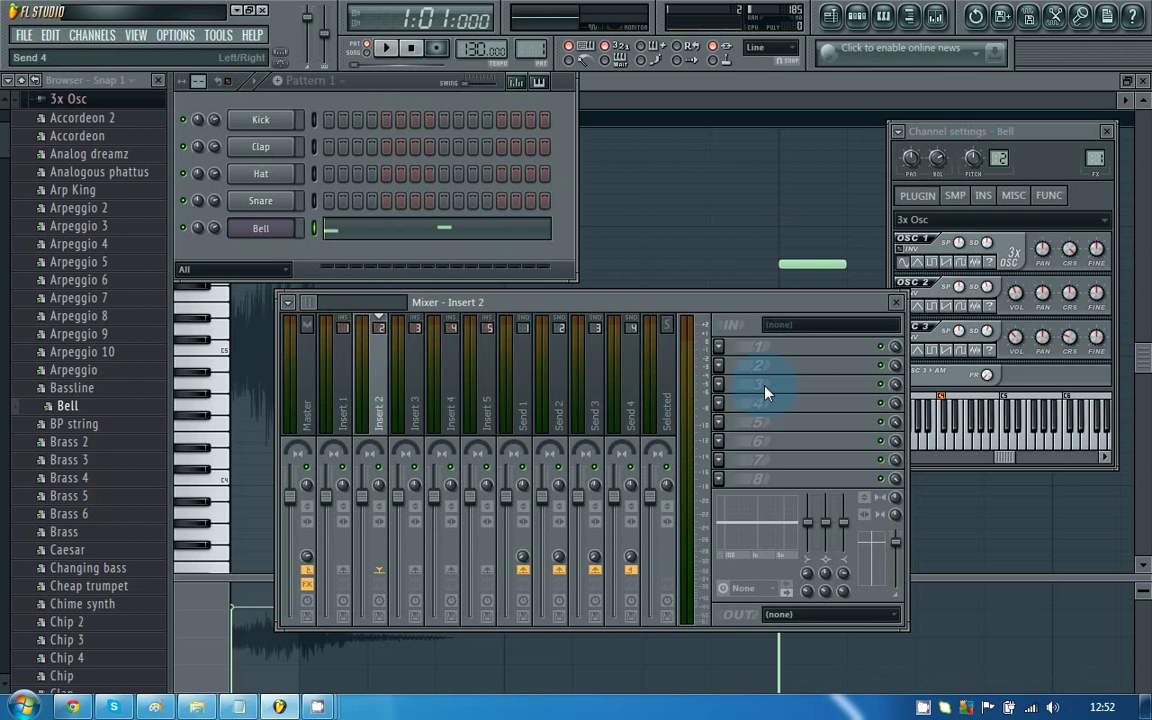
{"action": "left_click", "coordinate": [730, 353]}
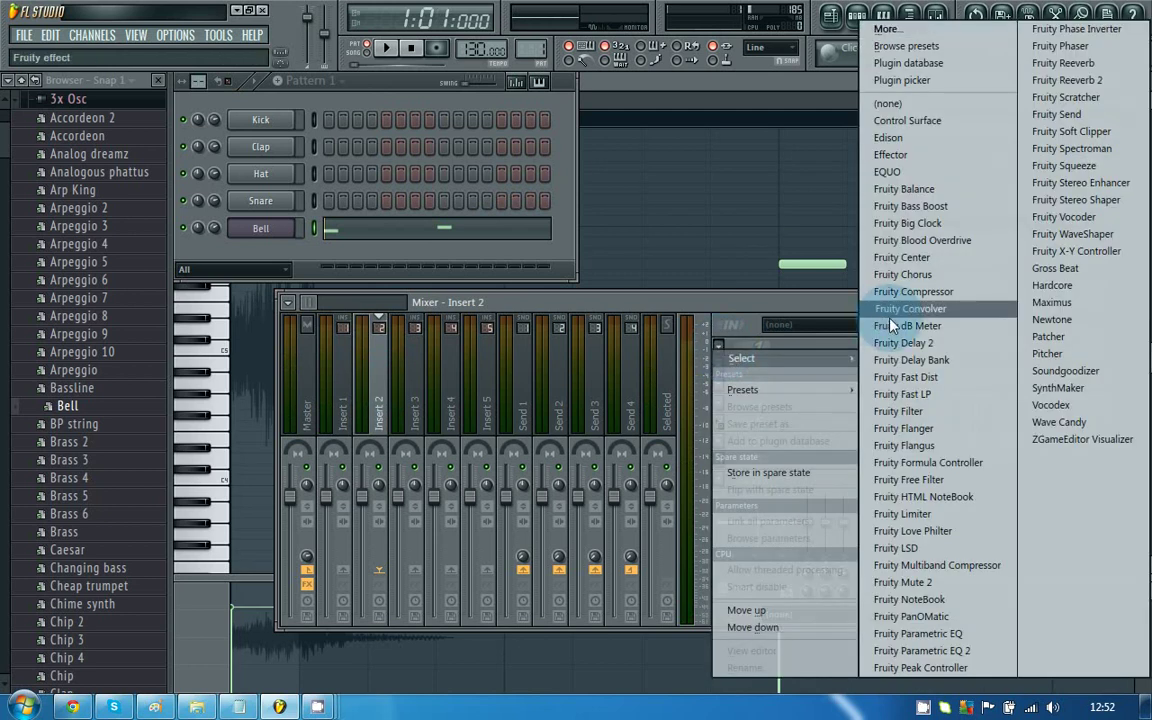
{"action": "left_click", "coordinate": [900, 343]}
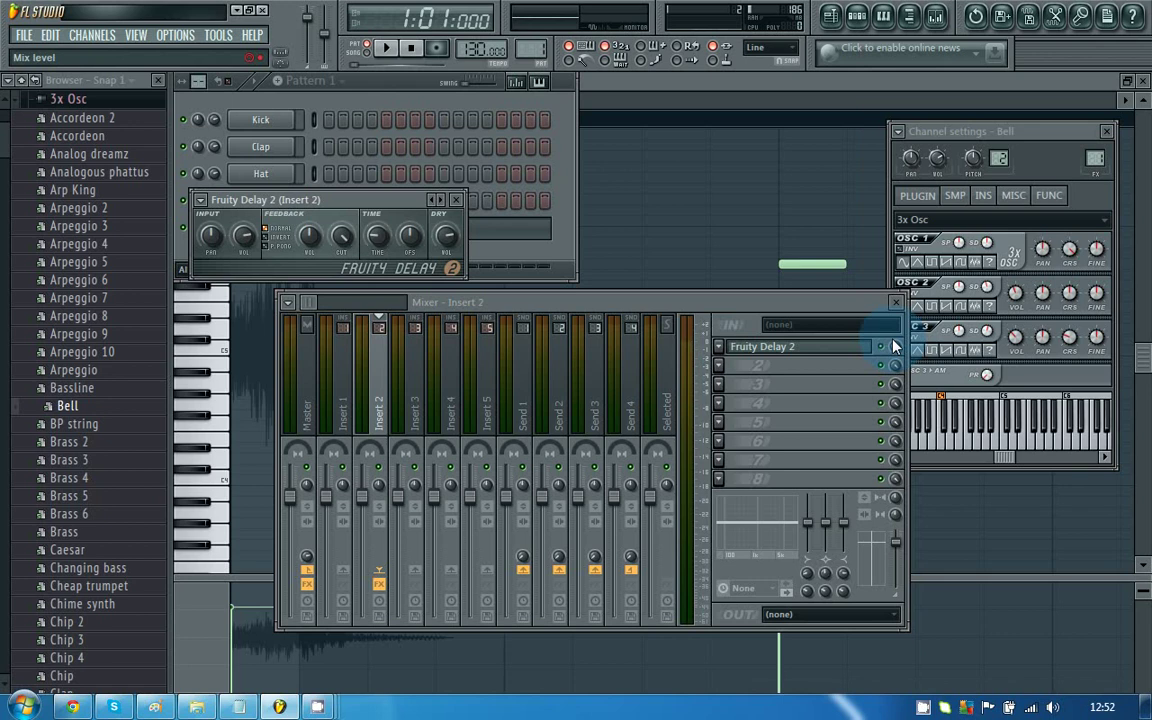
{"action": "key", "text": "space"}
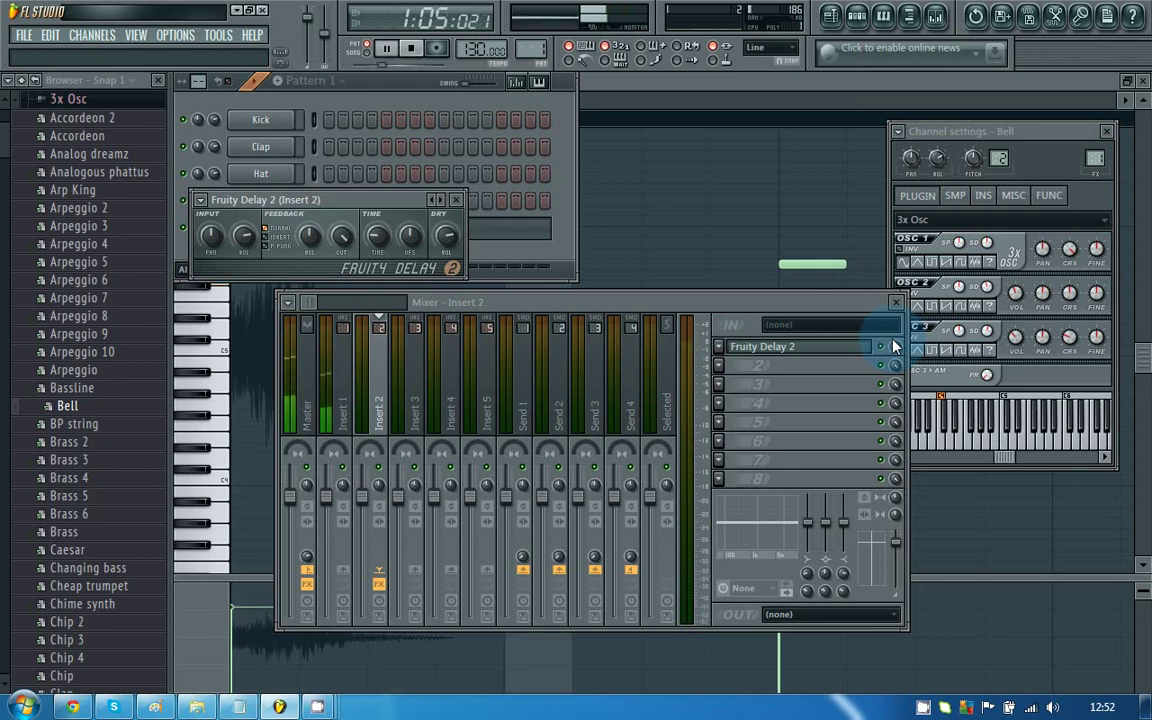
{"action": "key", "text": "space"}
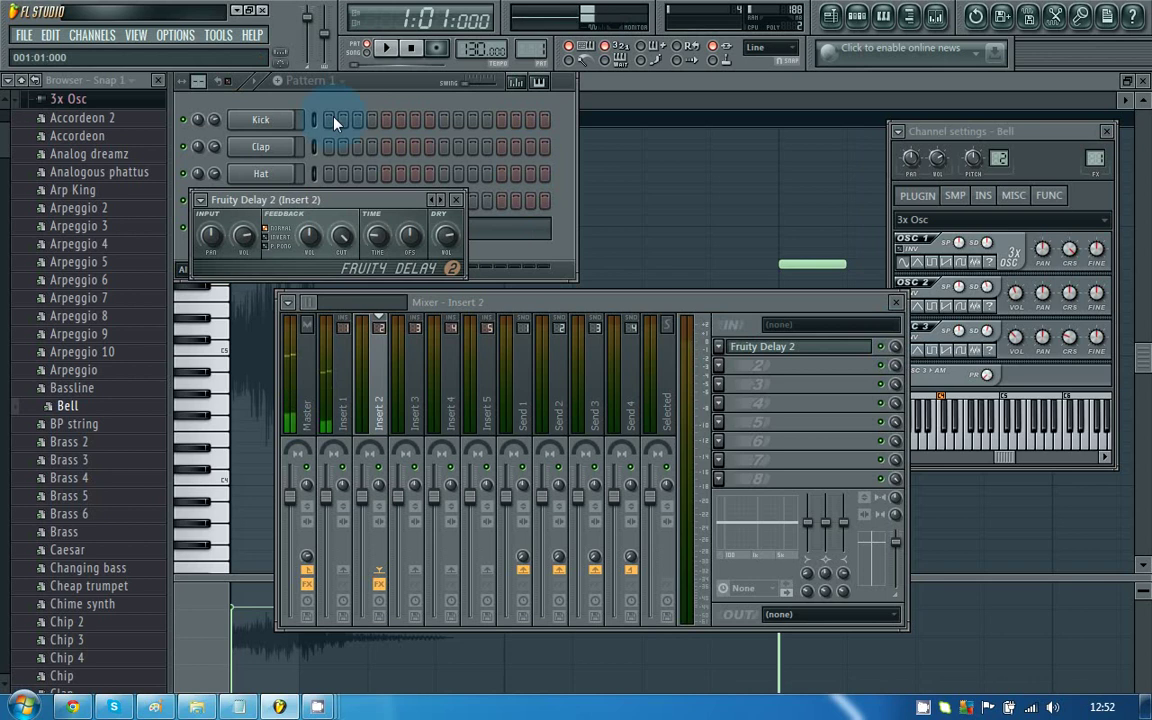
- Open and close the pattern menu, then close and reopen the Bell channel settings
{"action": "left_click", "coordinate": [308, 81]}
{"action": "left_click", "coordinate": [319, 118]}
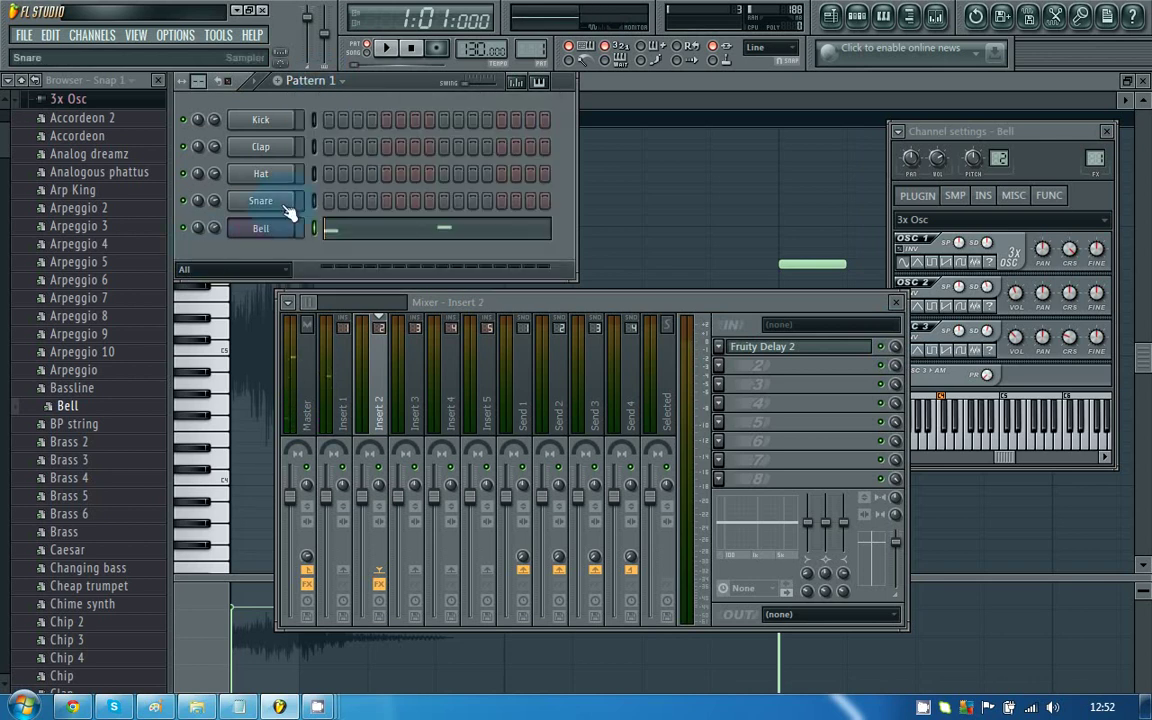
{"action": "left_click", "coordinate": [276, 228]}
{"action": "left_click", "coordinate": [272, 229]}
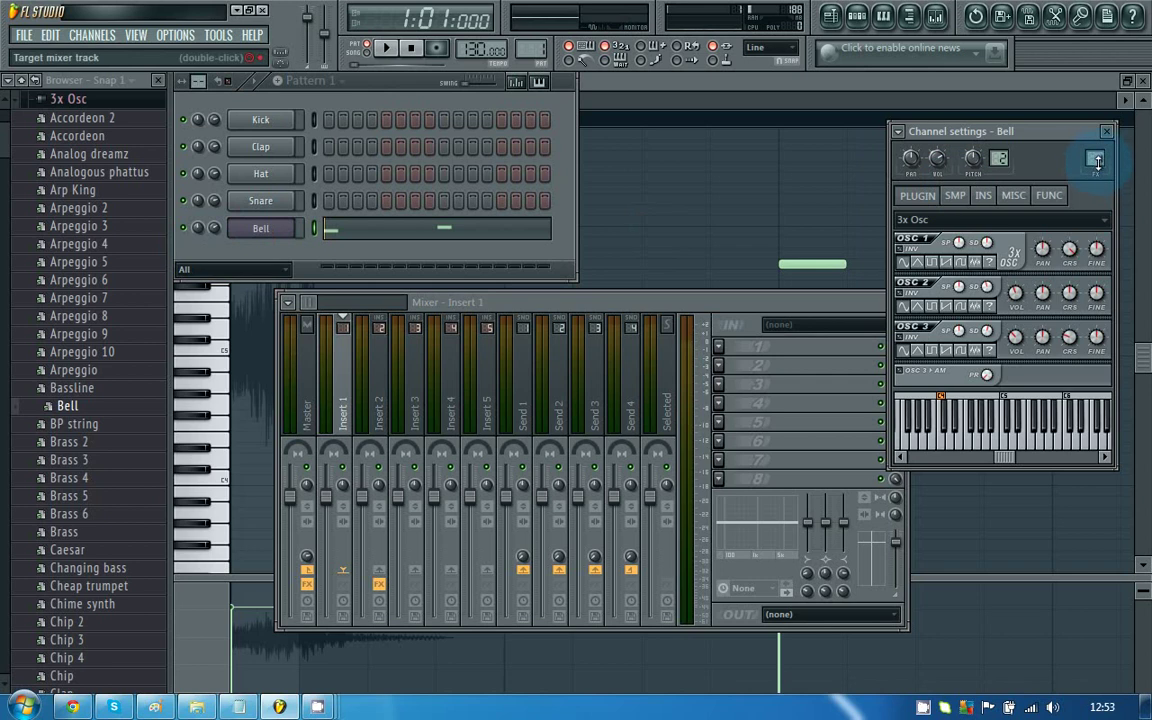
- Set Bell's FX target to 2 and play the beat to hear it through Fruity Delay 2
{"action": "left_click_drag", "start_coordinate": [1097, 163], "coordinate": [1097, 157]}
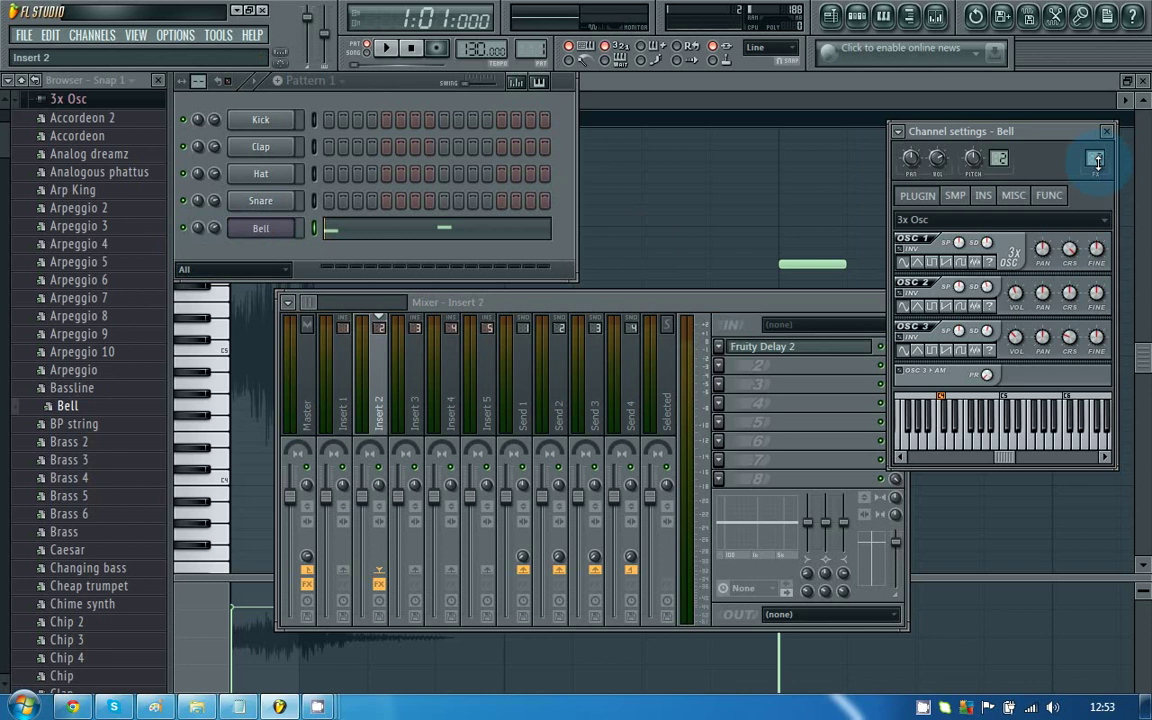
{"action": "key", "text": "space"}
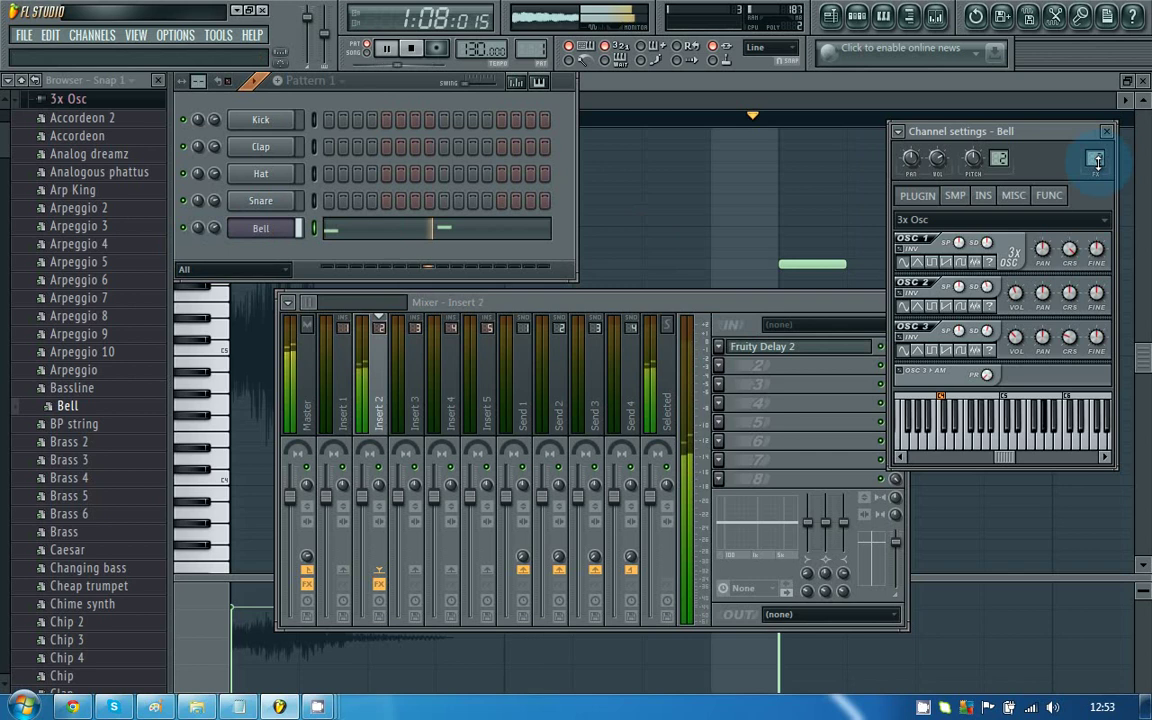
{"action": "key", "text": "space"}
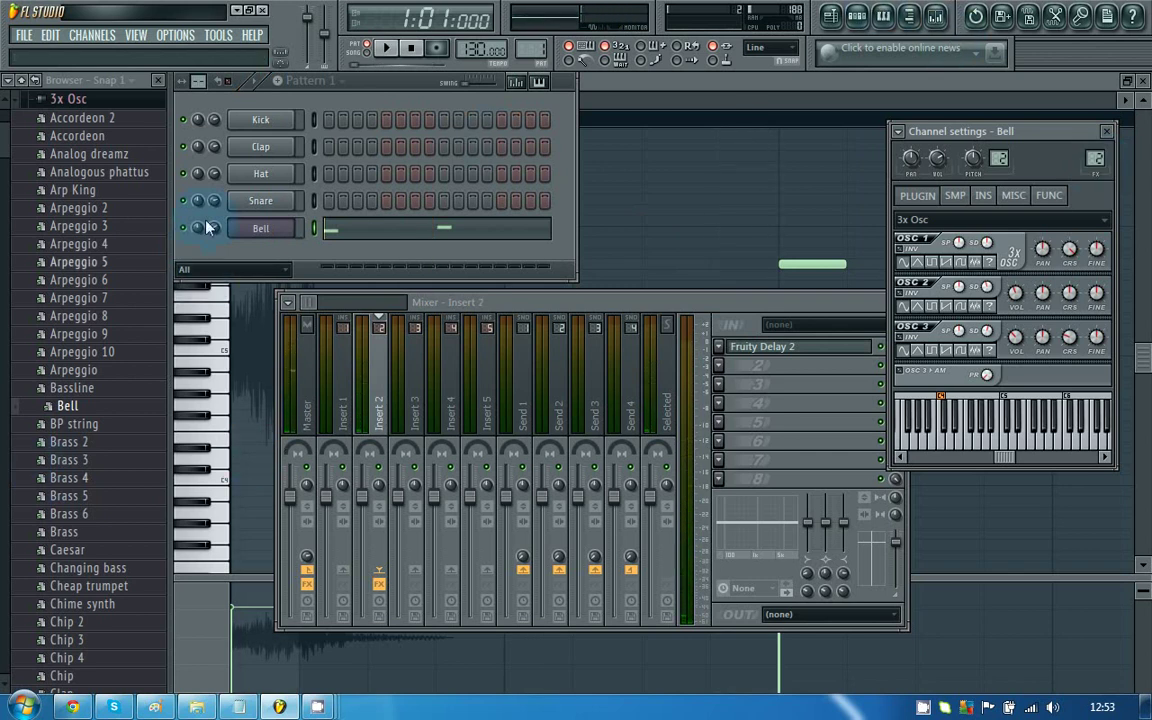
- Add a Clap hit in the step sequencer and set the Clap channel's FX target to Insert 3
{"action": "left_click", "coordinate": [259, 131]}
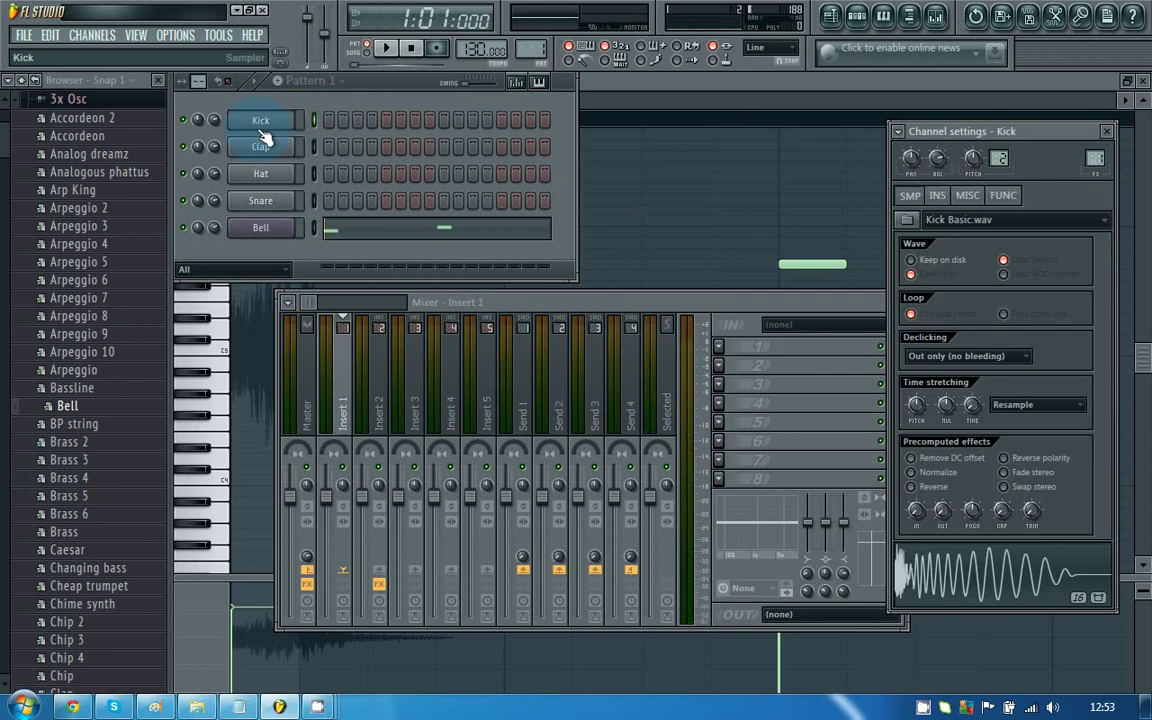
{"action": "left_click", "coordinate": [443, 147]}
{"action": "left_click", "coordinate": [262, 148]}
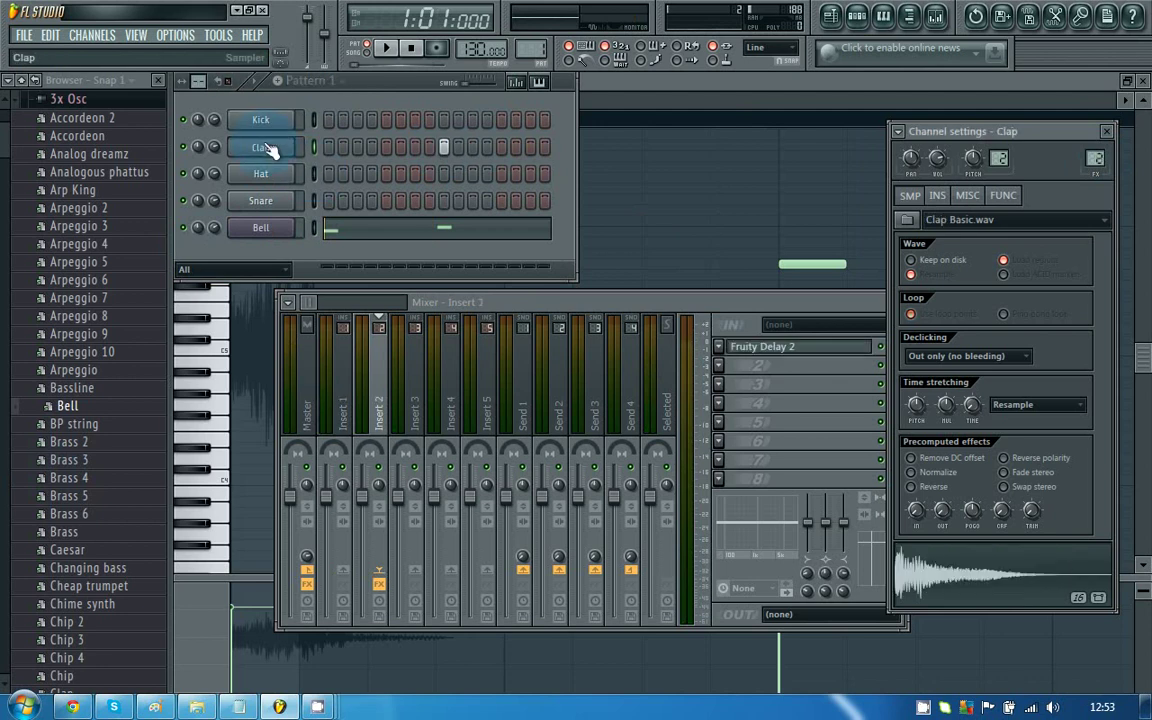
{"action": "left_click", "coordinate": [265, 147]}
{"action": "left_click", "coordinate": [265, 147]}
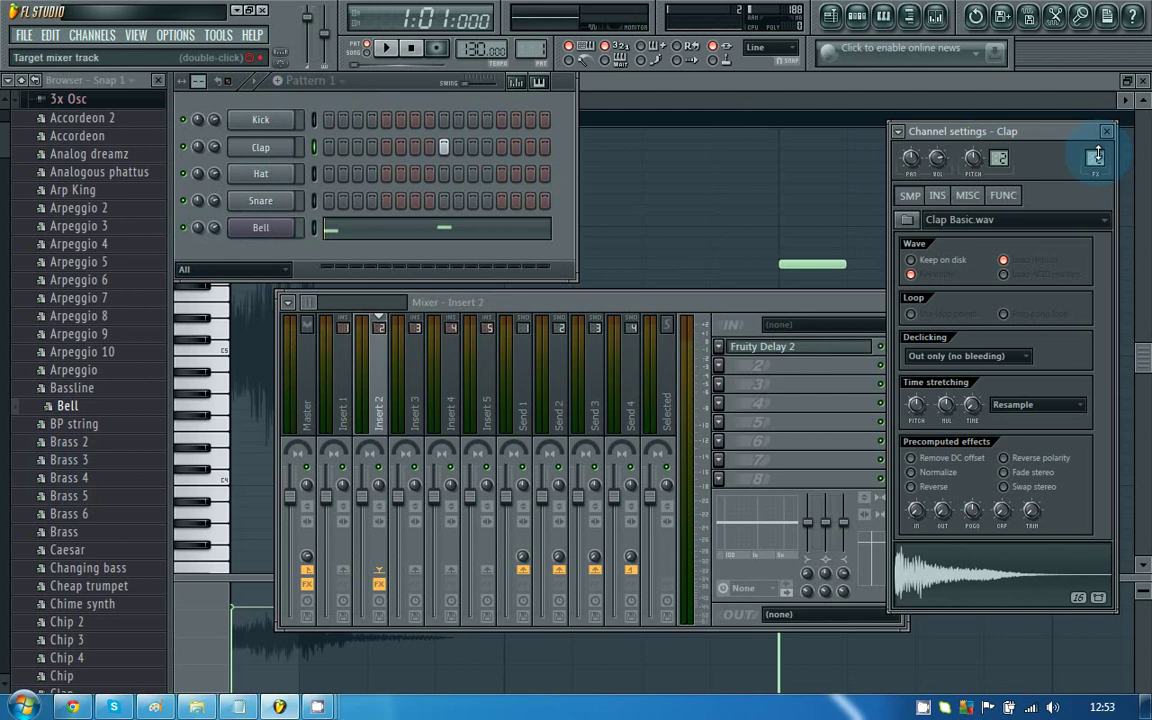
{"action": "scroll", "coordinate": [1098, 147], "scroll_direction": "up", "scroll_amount": 1}
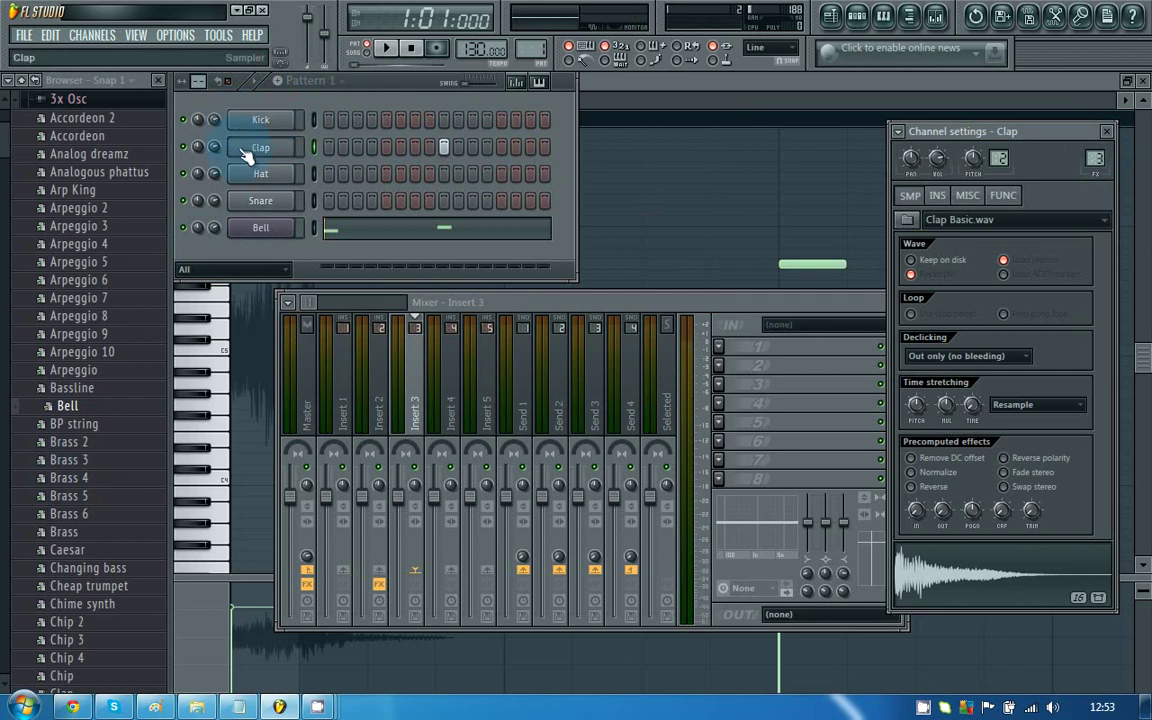
- Set the Snare, Hat and Kick FX targets to -- (Master), then reselect Clap
{"action": "left_click", "coordinate": [257, 204]}
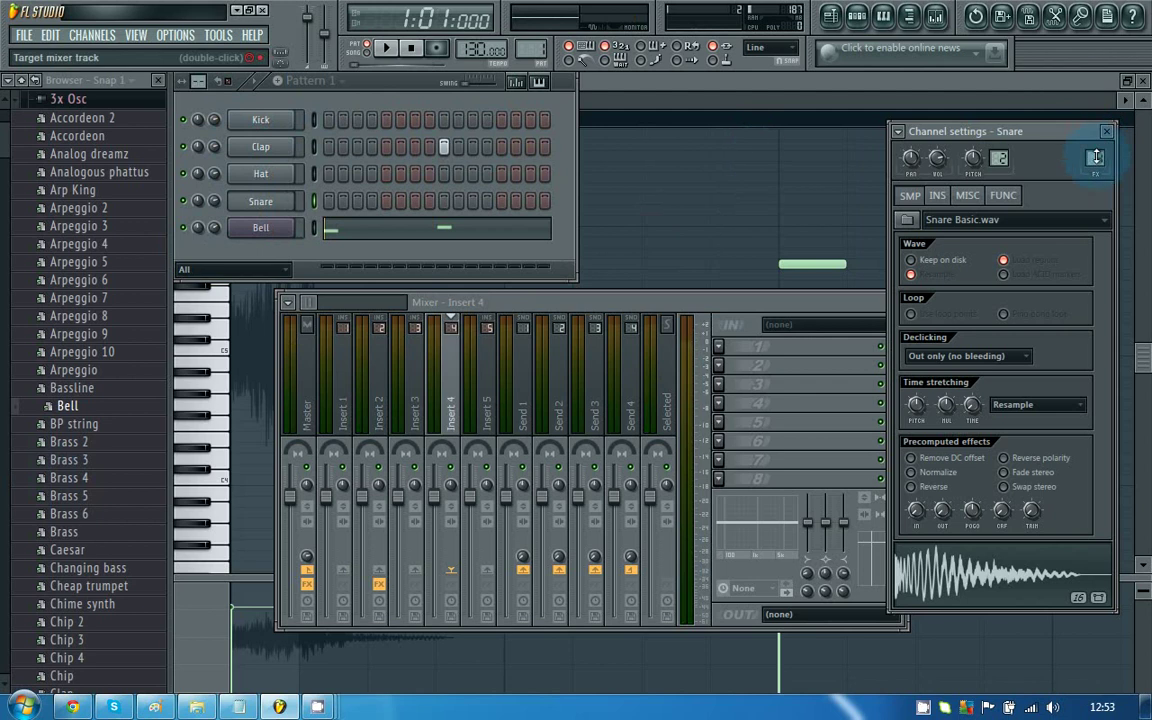
{"action": "left_click_drag", "start_coordinate": [1094, 159], "coordinate": [1101, 188]}
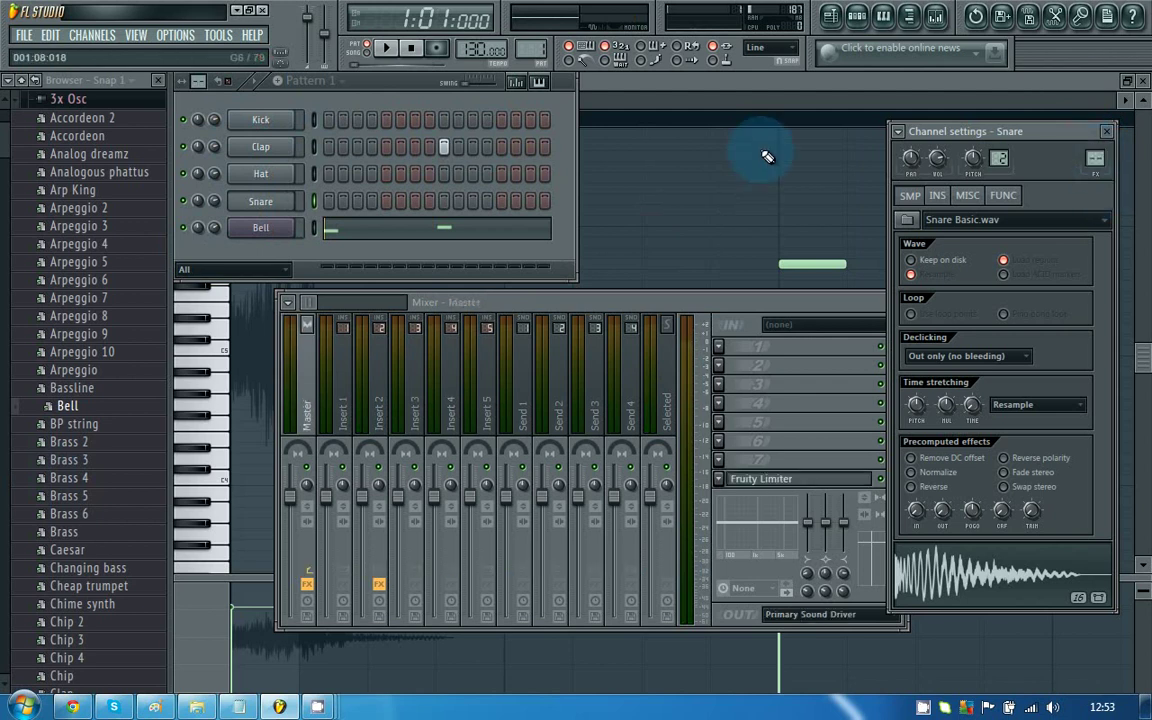
{"action": "left_click", "coordinate": [260, 173]}
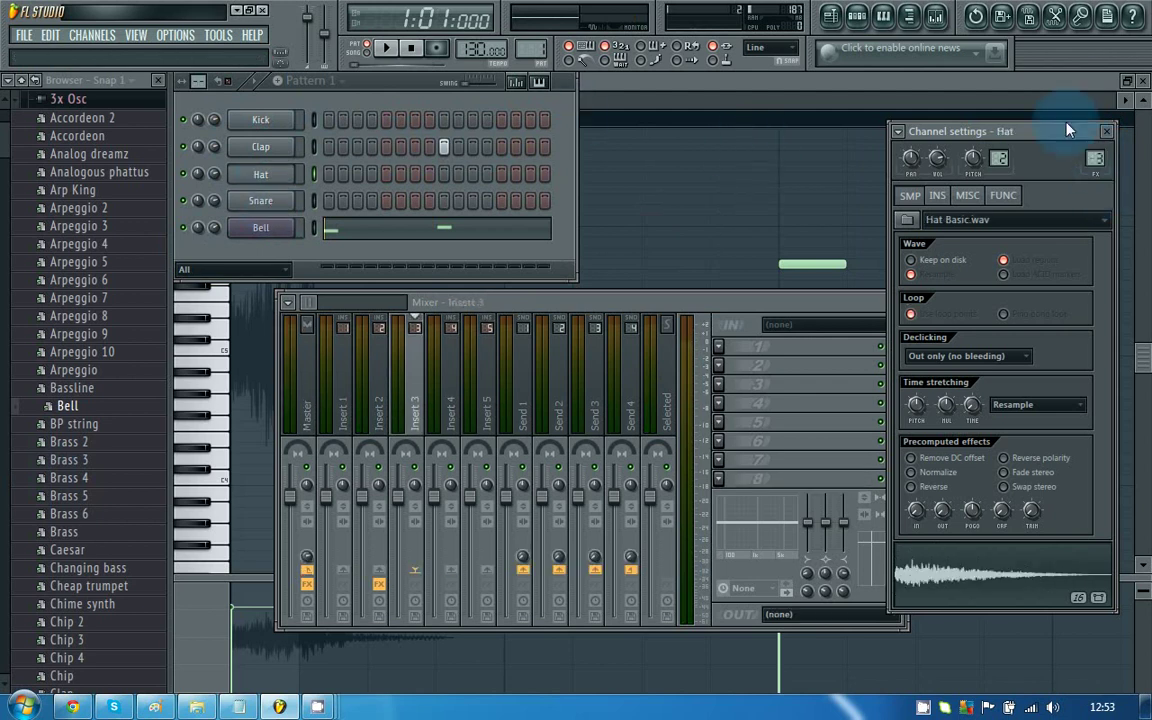
{"action": "left_click_drag", "start_coordinate": [1095, 157], "coordinate": [1103, 205]}
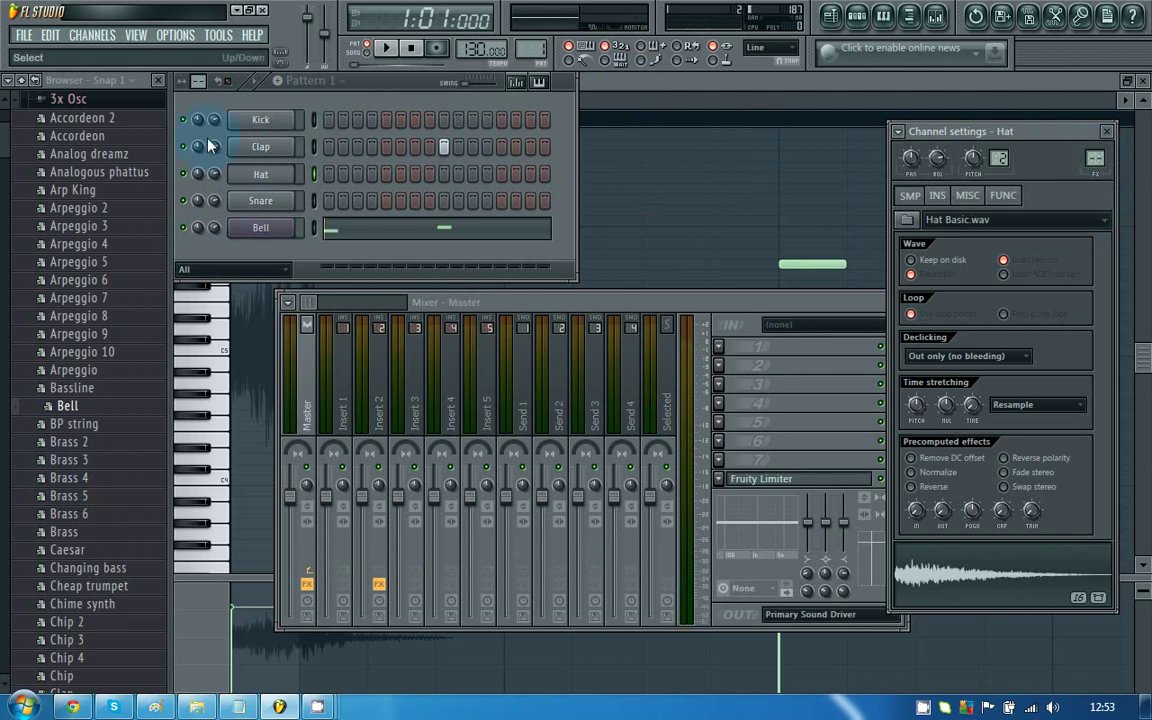
{"action": "left_click", "coordinate": [266, 128]}
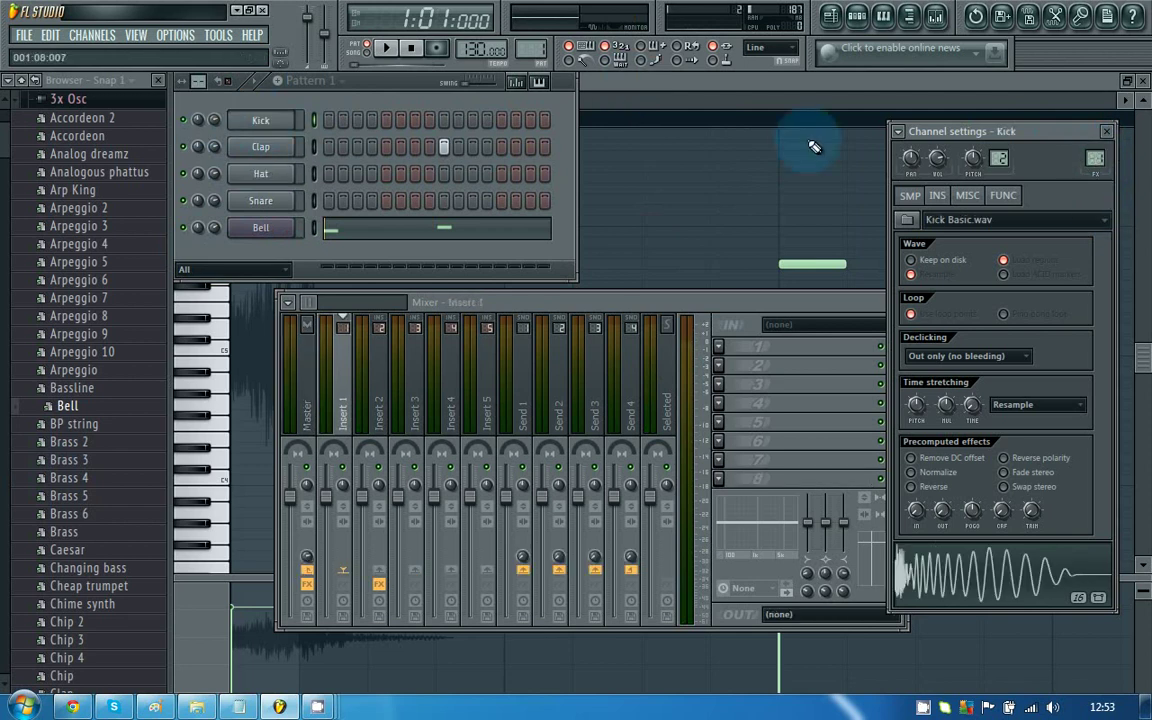
{"action": "left_click_drag", "start_coordinate": [1095, 155], "coordinate": [1095, 160]}
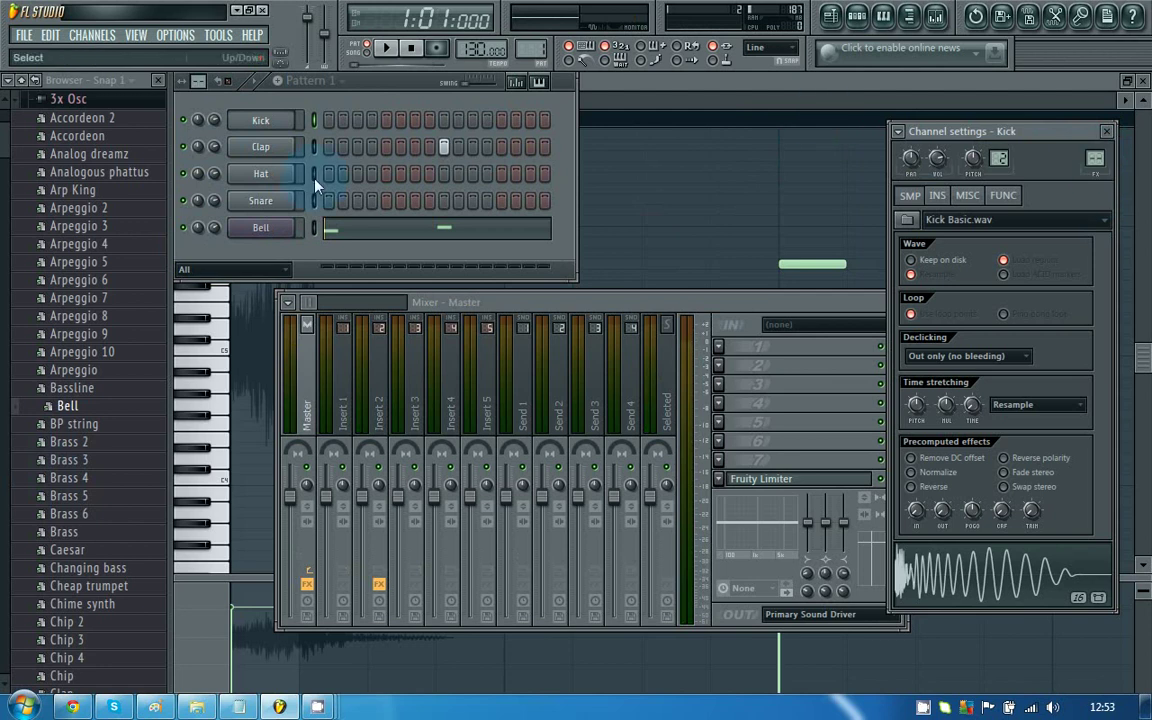
{"action": "left_click", "coordinate": [260, 150]}
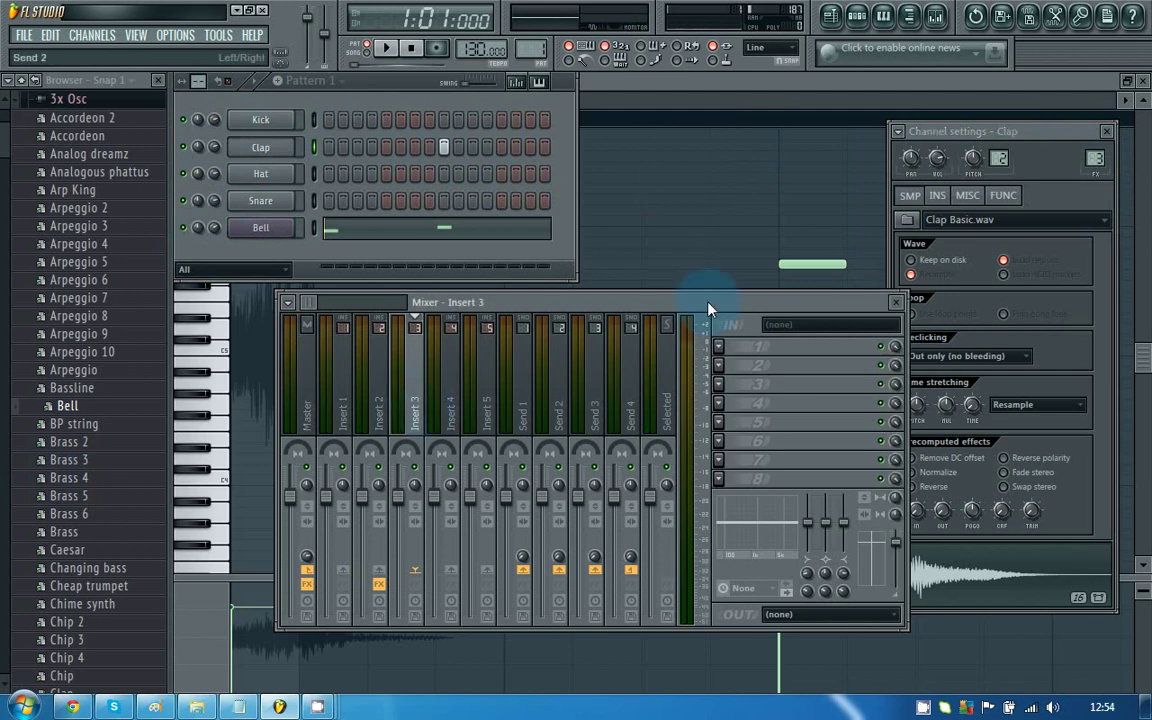
- Load Fruity Reeverb into Insert 3's first slot, with Reverb at 30% and Decay at 3.7 sec
{"action": "left_click", "coordinate": [876, 302]}
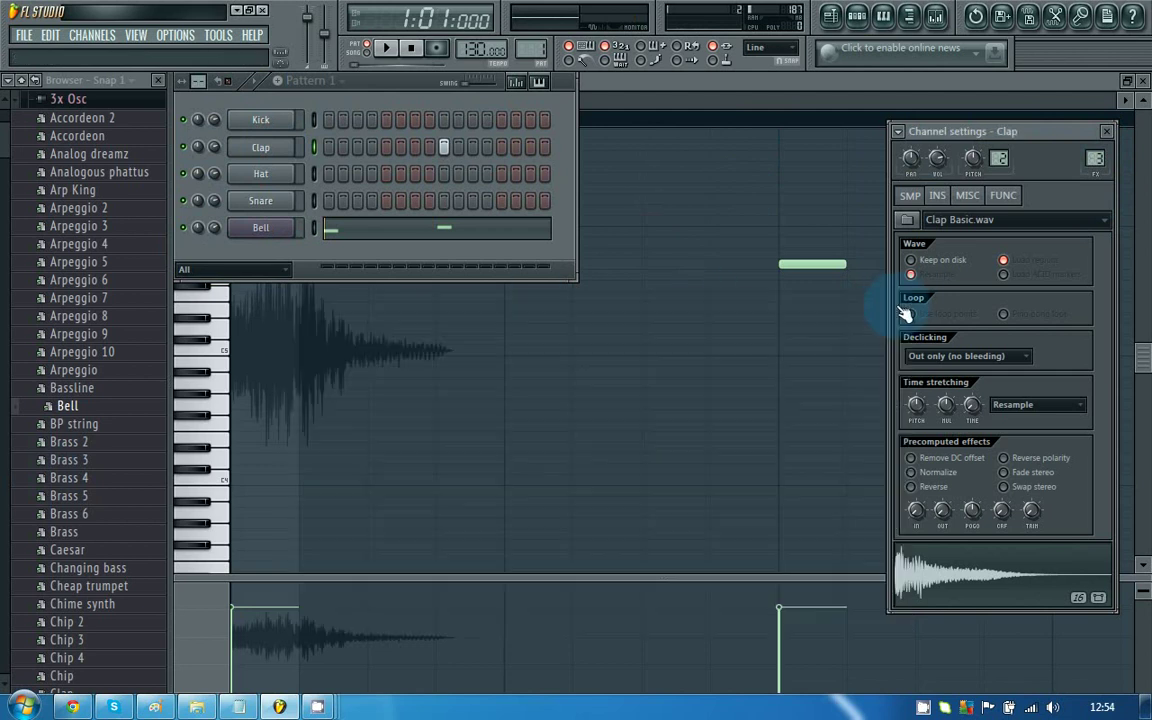
{"action": "left_click", "coordinate": [935, 14]}
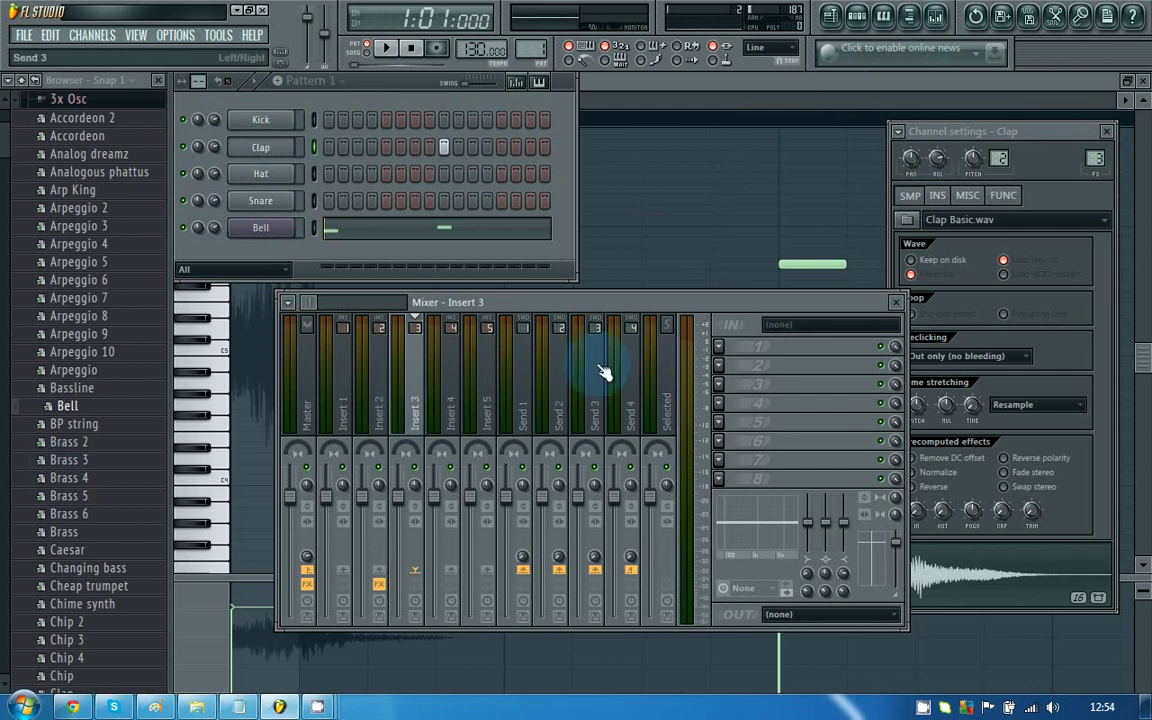
{"action": "left_click", "coordinate": [717, 352]}
{"action": "mouse_move", "coordinate": [745, 358]}
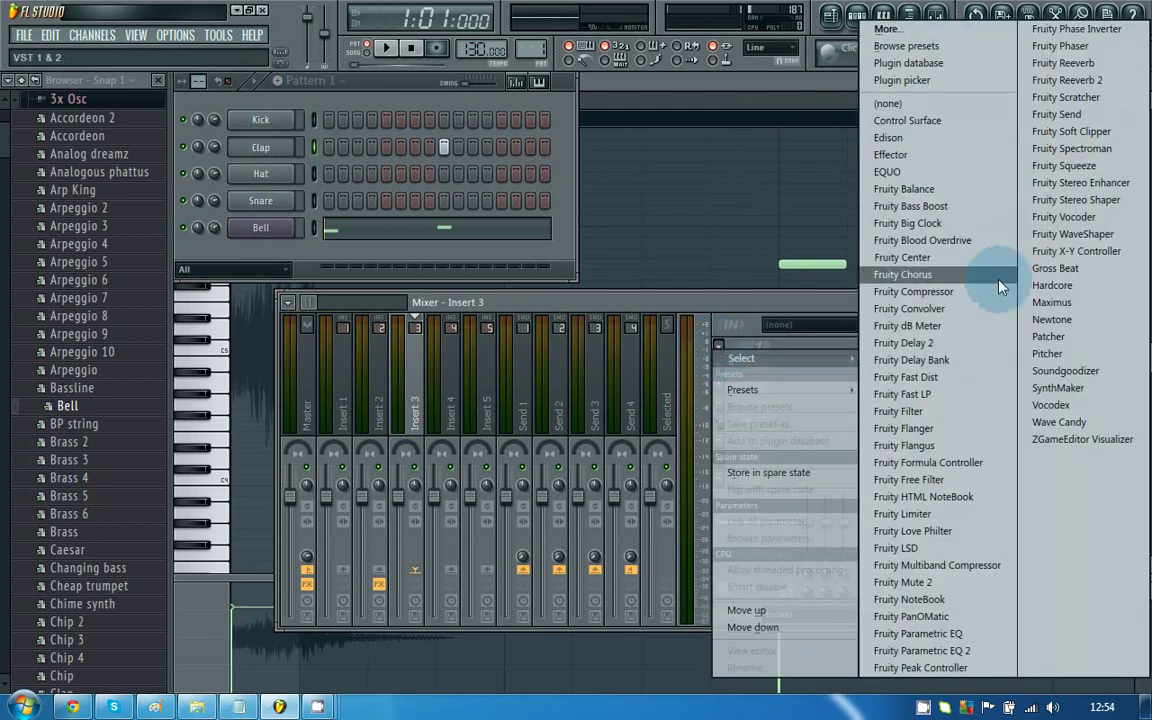
{"action": "left_click", "coordinate": [1060, 63]}
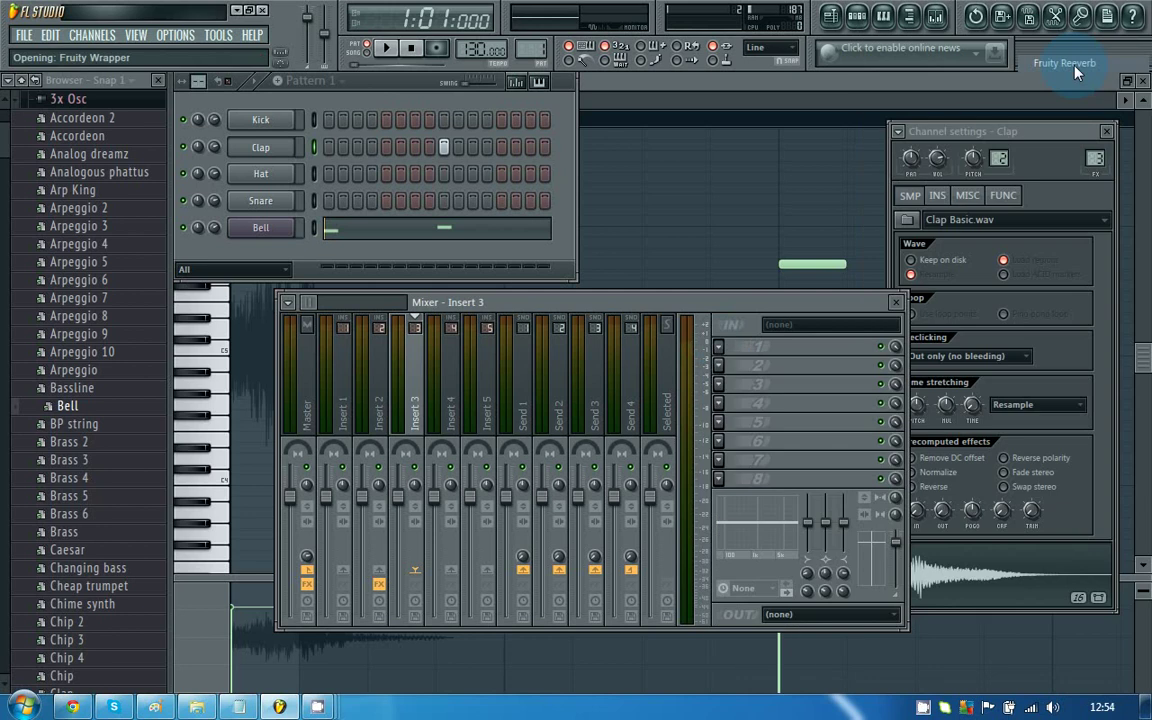
{"action": "scroll", "coordinate": [358, 392], "scroll_direction": "up", "scroll_amount": 2}
- Toggle mute on the Bell channel in the channel rack and start playing the beat
{"action": "scroll", "coordinate": [216, 360], "scroll_direction": "up", "scroll_amount": 4}
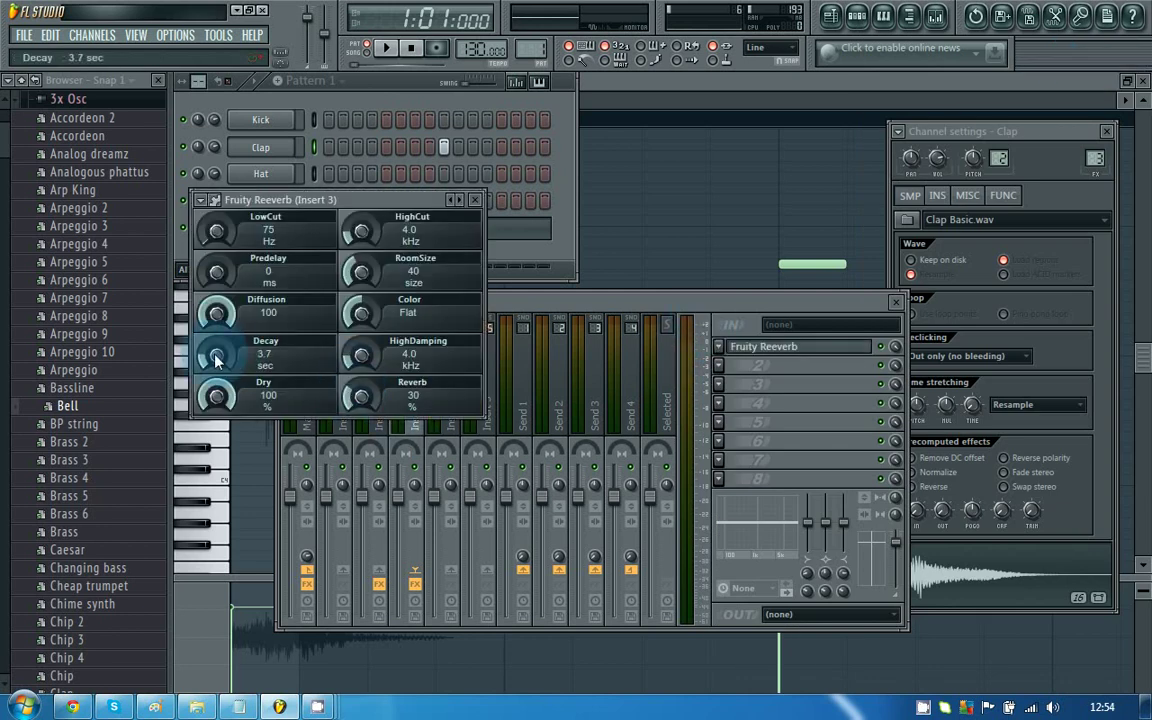
{"action": "left_click", "coordinate": [307, 113]}
{"action": "left_click", "coordinate": [184, 229]}
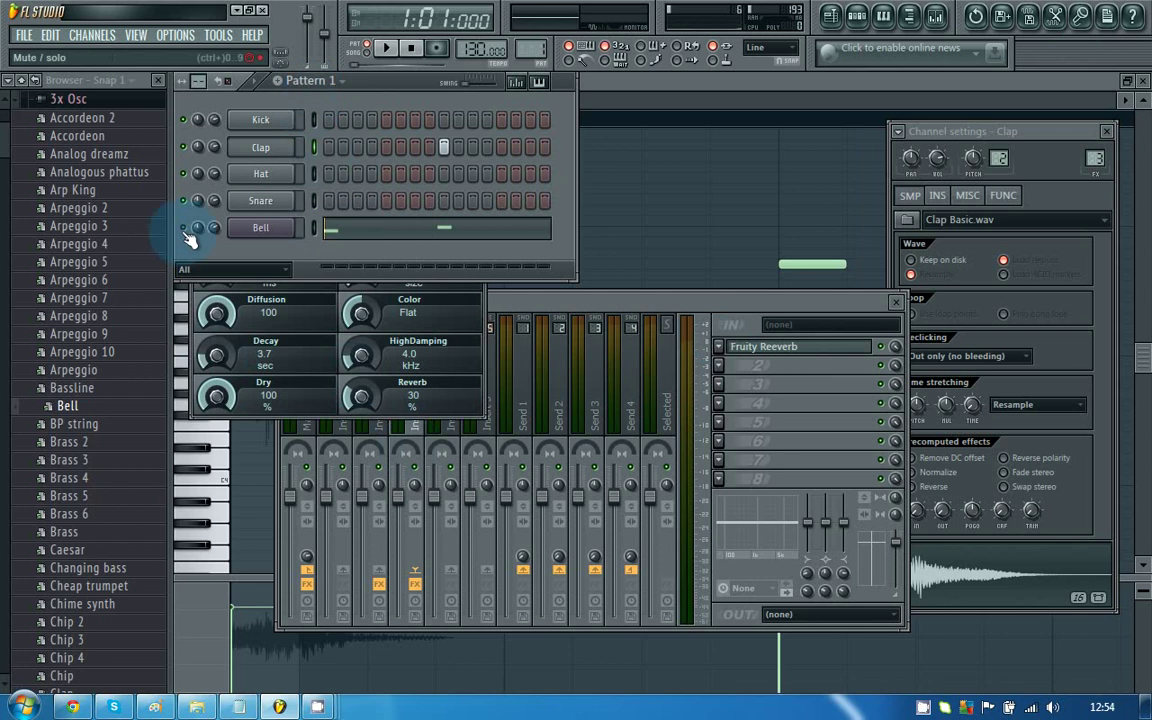
{"action": "key", "text": "space"}
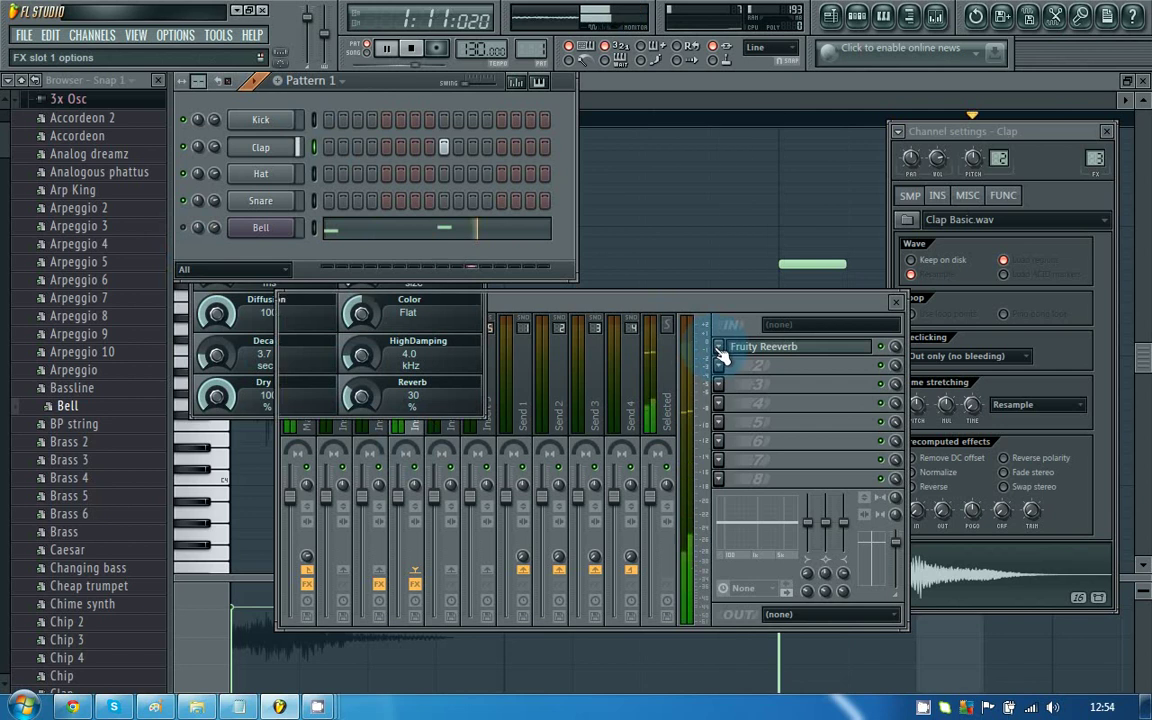
- Empty Insert 3's first effect slot, then load Fruity Reeverb back into it
{"action": "left_click", "coordinate": [718, 346]}
{"action": "mouse_move", "coordinate": [722, 362]}
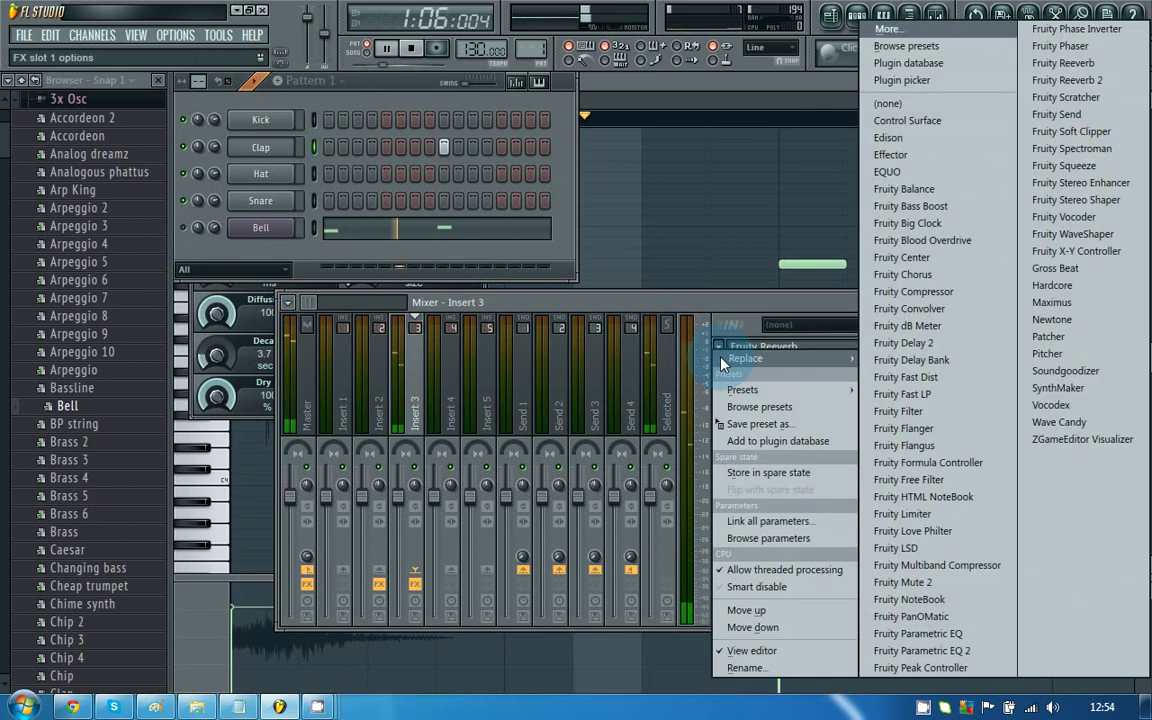
{"action": "left_click", "coordinate": [985, 104]}
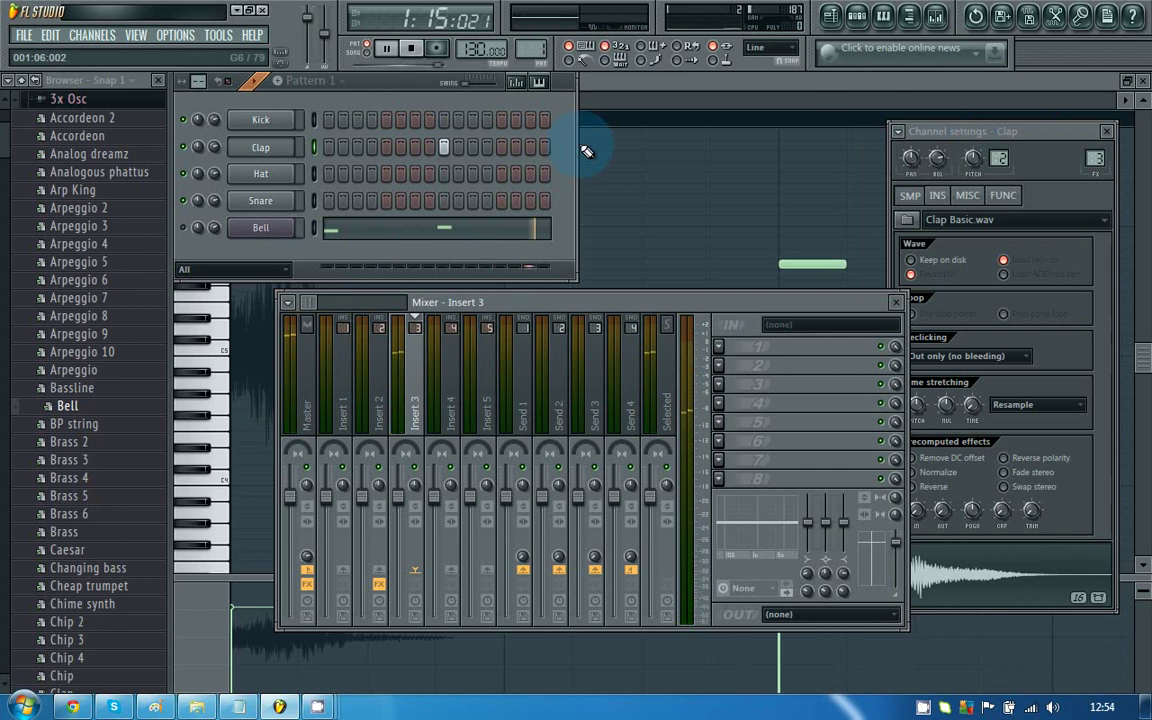
{"action": "left_click", "coordinate": [733, 348]}
{"action": "mouse_move", "coordinate": [741, 358]}
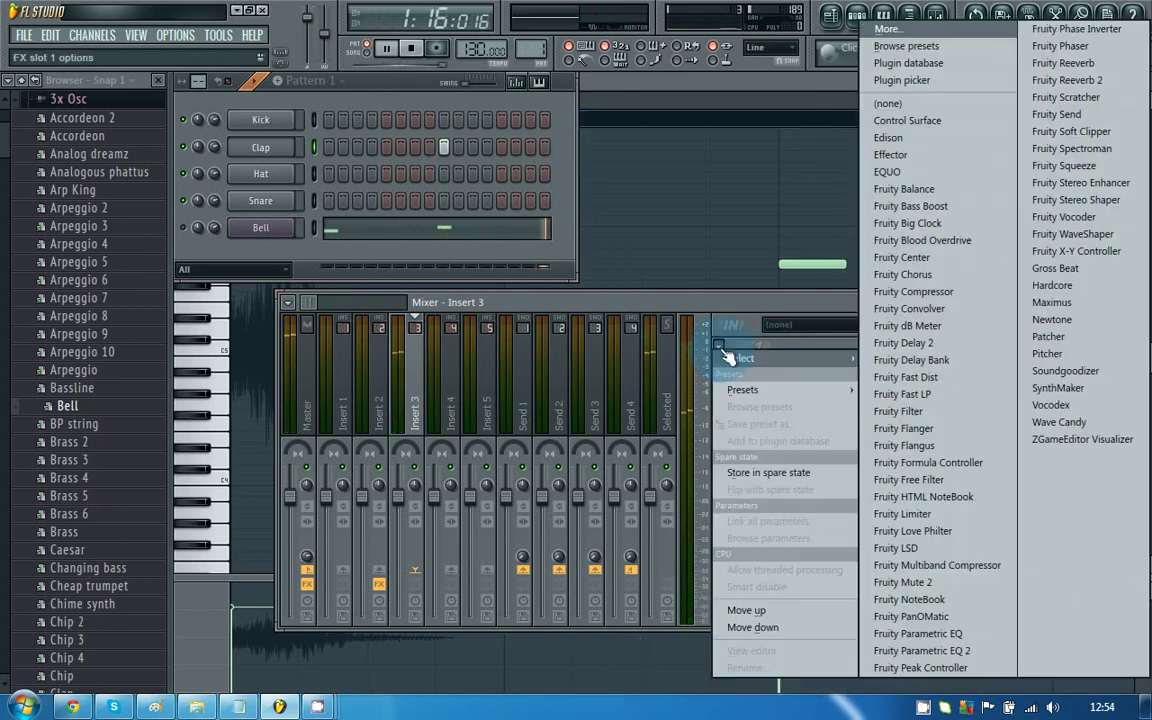
{"action": "left_click", "coordinate": [1085, 63]}
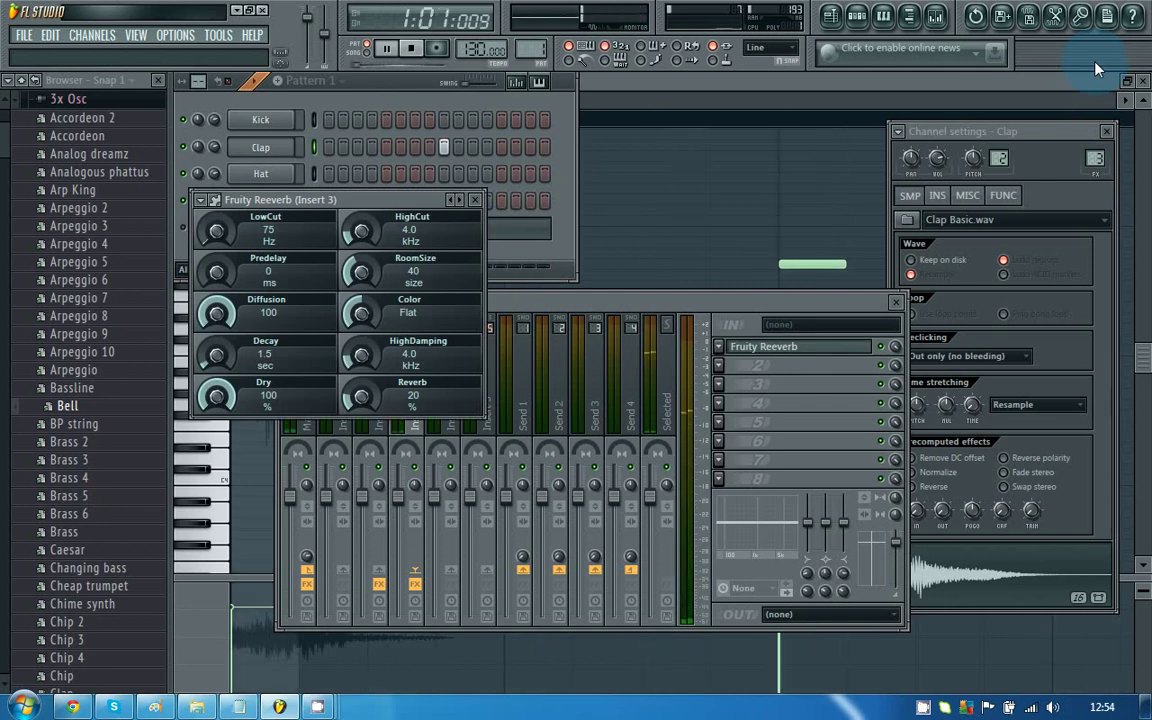
- Set Fruity Reeverb to Reverb 40% and Decay 5.5 sec, close it, and stop playback
{"action": "mouse_move", "coordinate": [343, 396]}
{"action": "left_mouse_down"}
{"action": "mouse_move", "coordinate": [352, 355]}
{"action": "mouse_move", "coordinate": [350, 403]}
{"action": "left_mouse_up"}
{"action": "left_click_drag", "start_coordinate": [216, 355], "coordinate": [232, 330]}
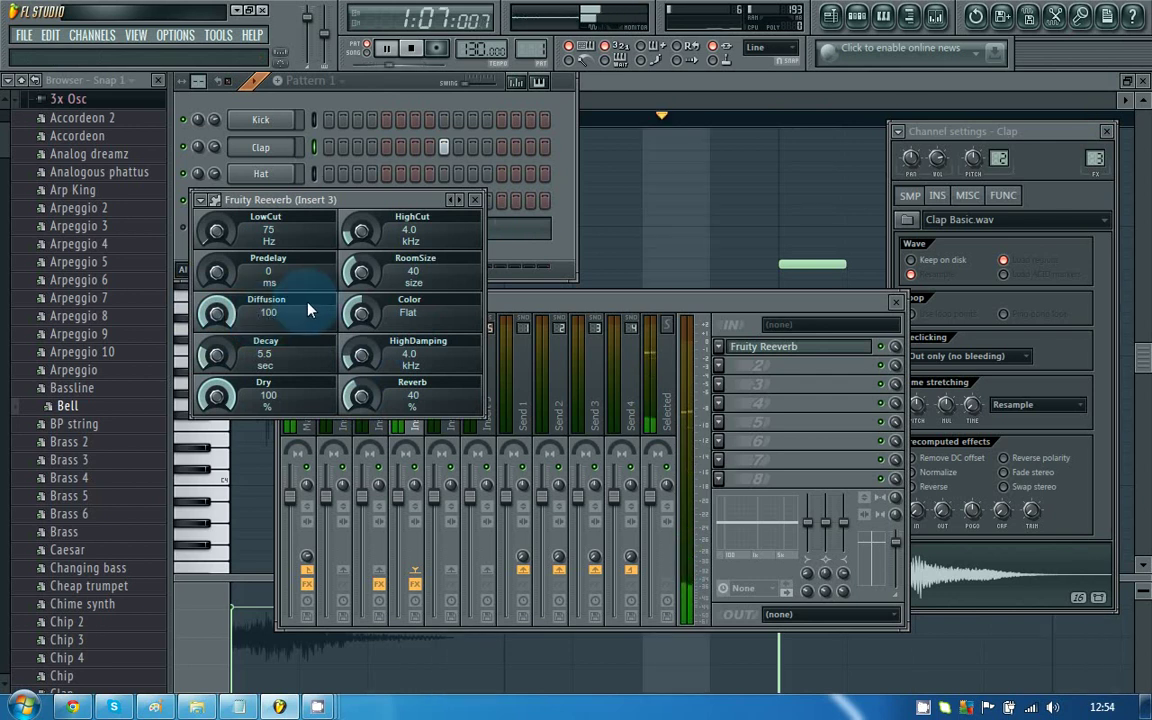
{"action": "left_click", "coordinate": [475, 199]}
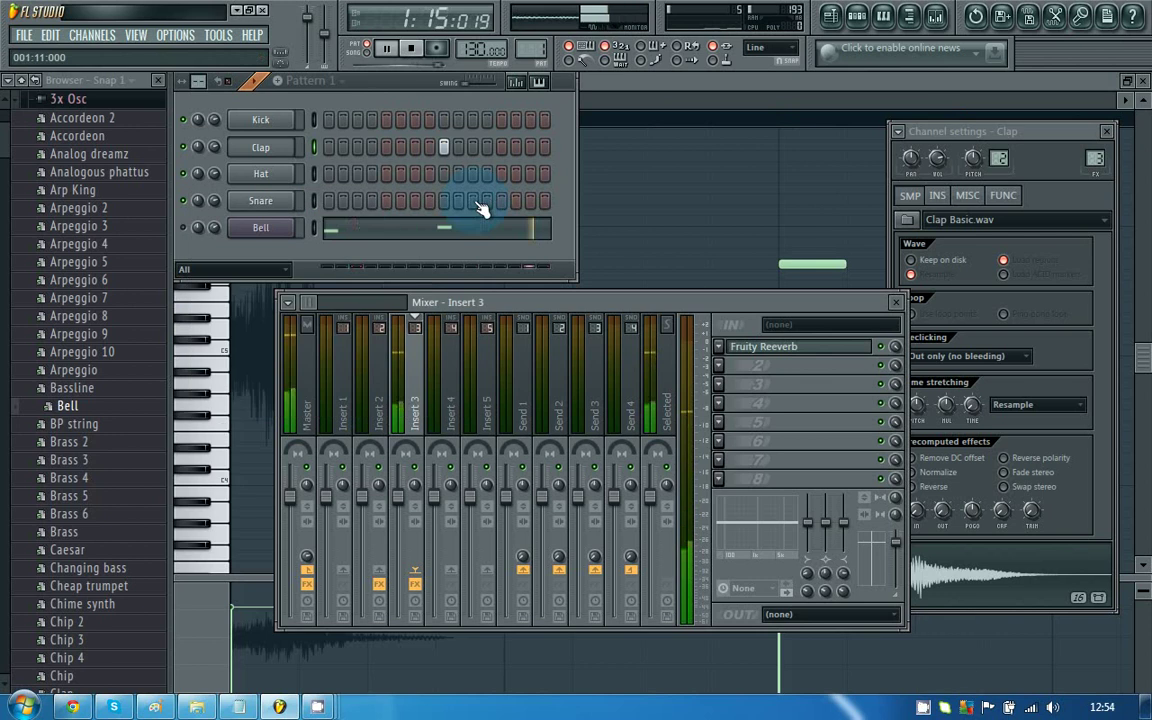
{"action": "left_click", "coordinate": [413, 50]}
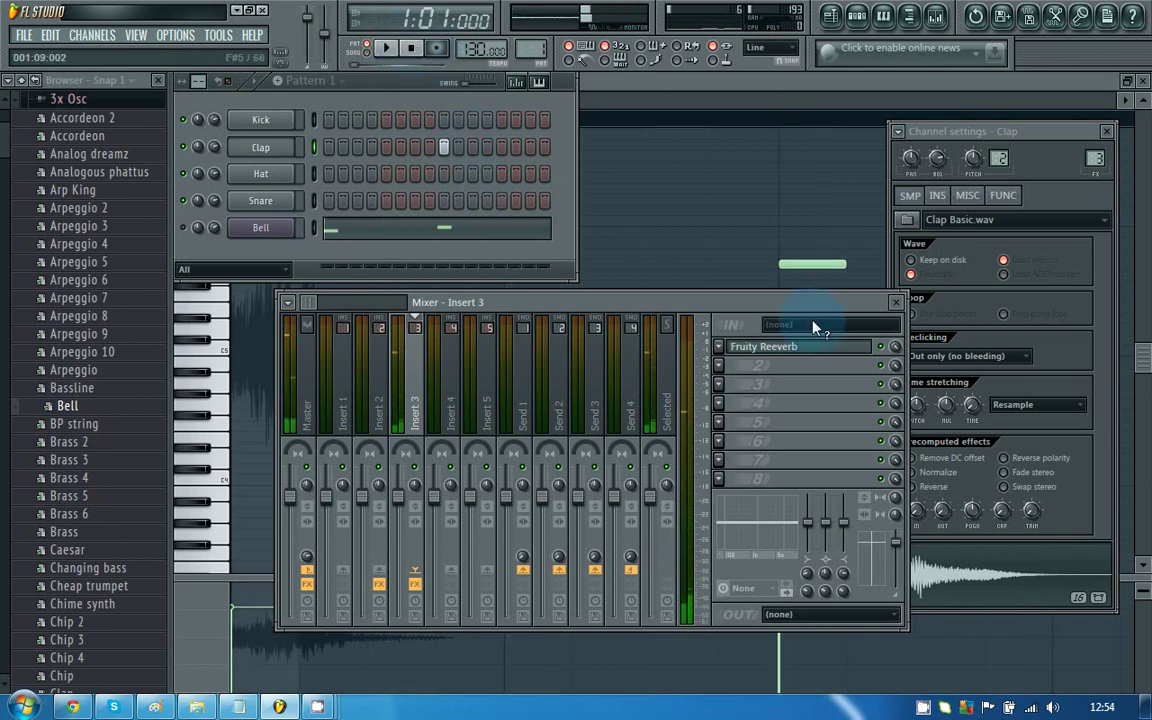
- Select mixer Insert 2 and bring up the plugin list for its first effect slot
{"action": "left_click", "coordinate": [385, 390]}
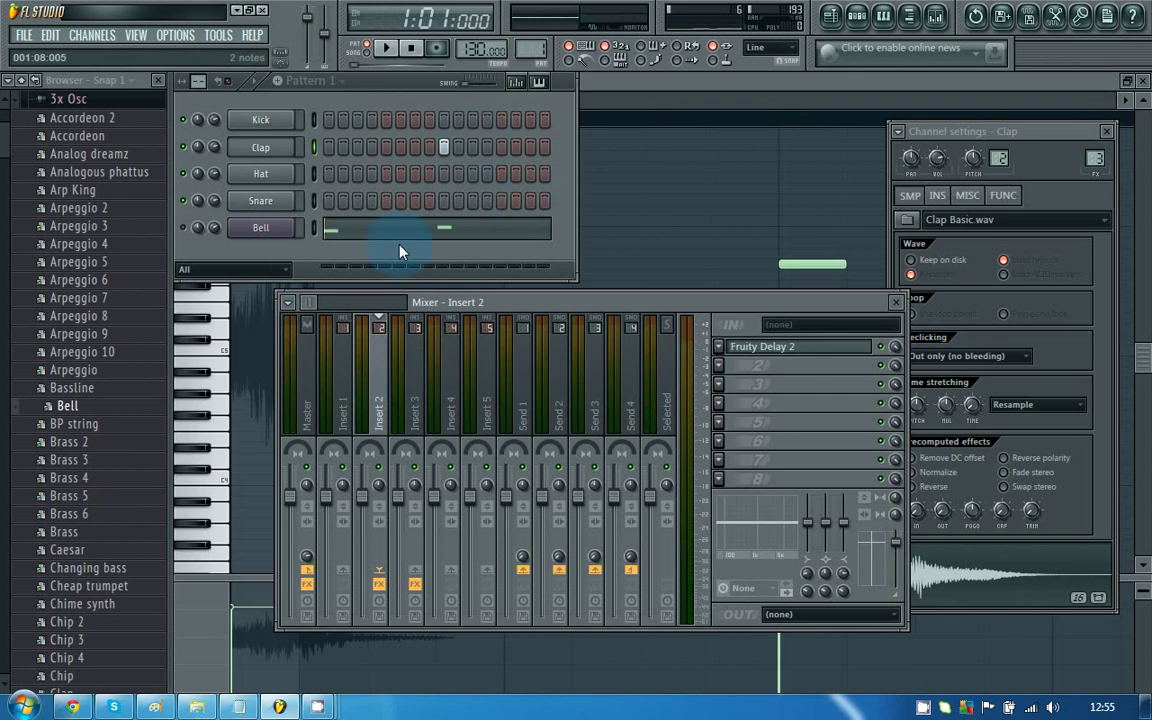
{"action": "left_click", "coordinate": [729, 373]}
{"action": "mouse_move", "coordinate": [720, 362]}
{"action": "left_click", "coordinate": [724, 310]}
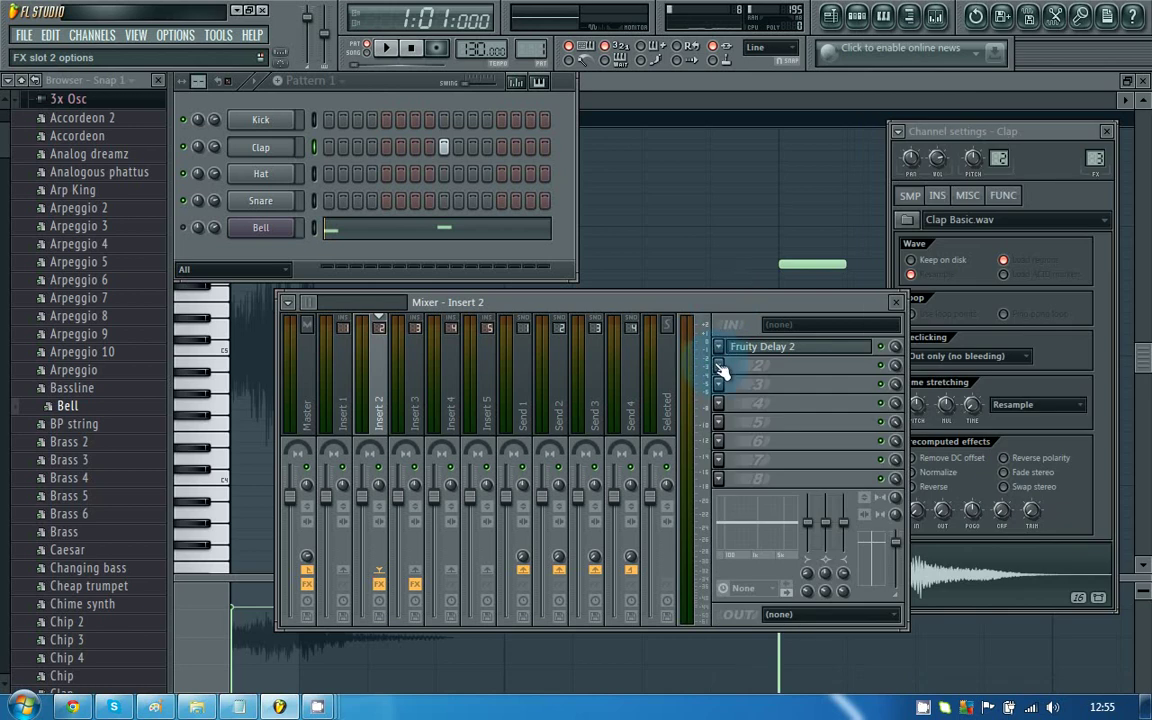
{"action": "left_click", "coordinate": [719, 345]}
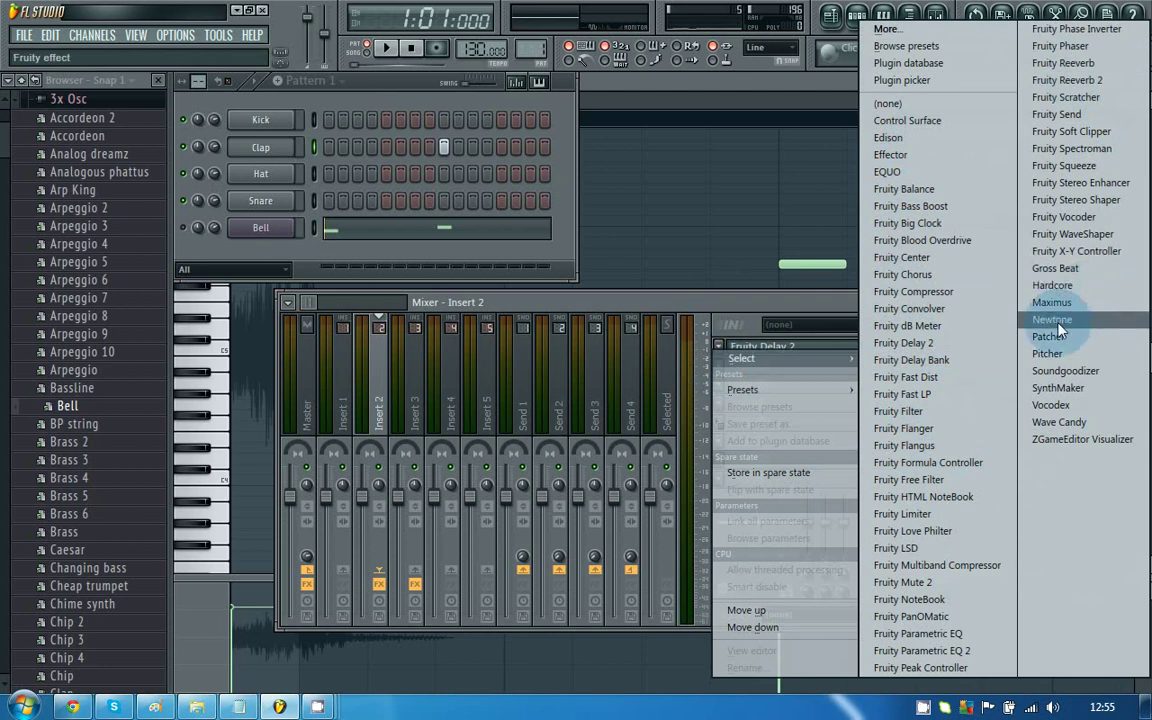
- Load Gross Beat onto Insert 2 and move its window toward the lower right
{"action": "left_click", "coordinate": [1052, 270]}
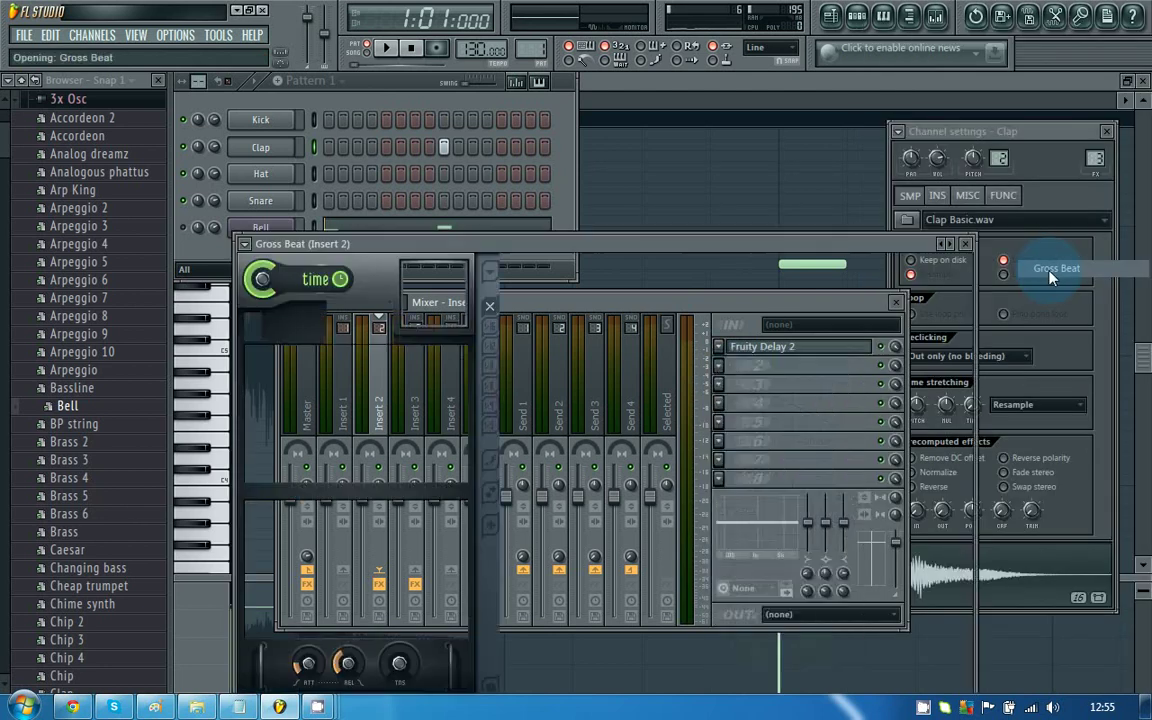
{"action": "left_click_drag", "start_coordinate": [882, 250], "coordinate": [1040, 224]}
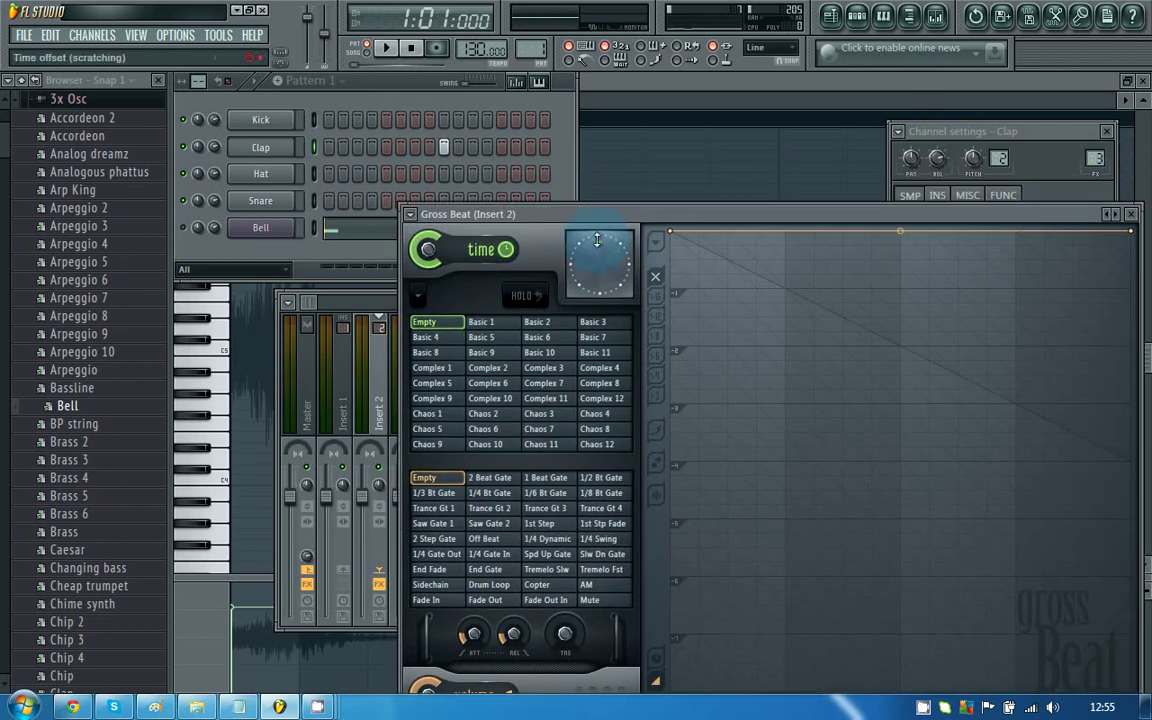
{"action": "left_click", "coordinate": [445, 152]}
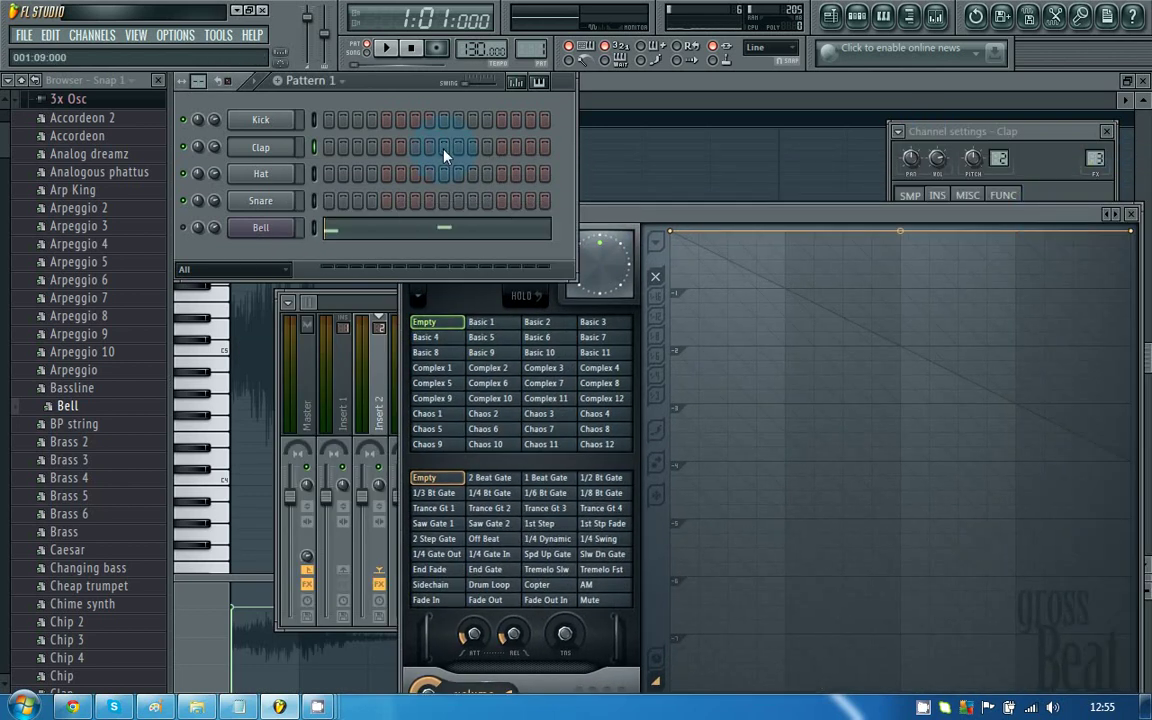
{"action": "left_click", "coordinate": [688, 221]}
{"action": "left_click_drag", "start_coordinate": [688, 221], "coordinate": [790, 82]}
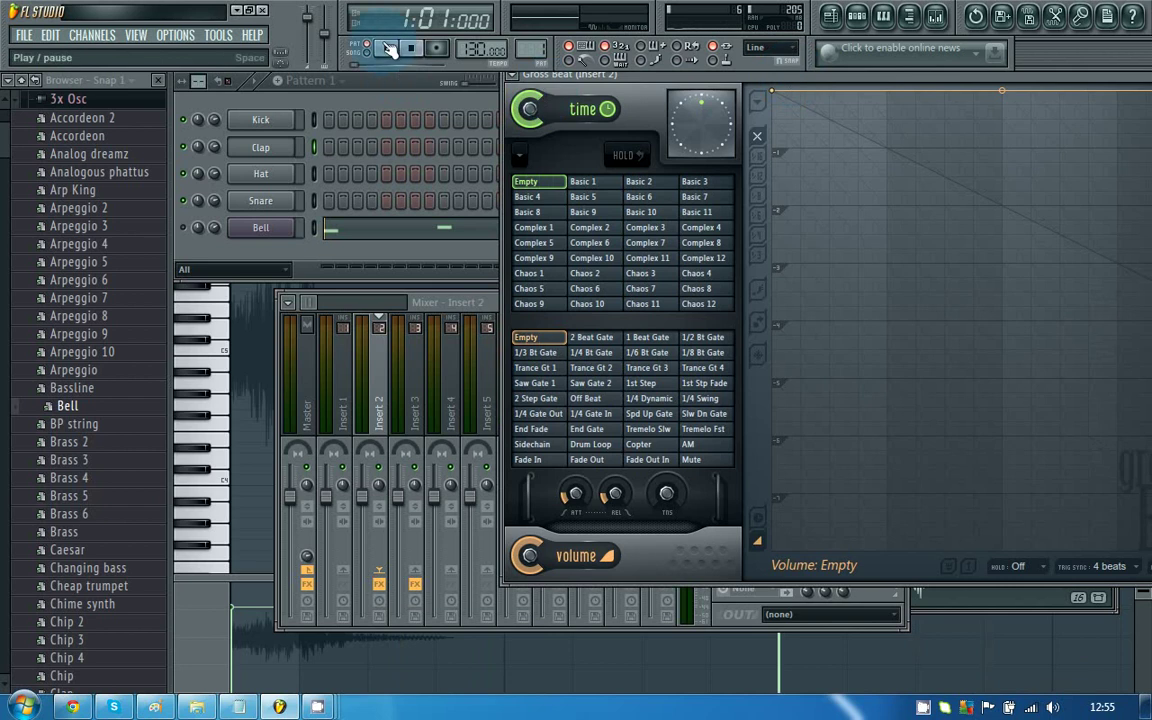
- Start playing the beat and shift the Gross Beat window left
{"action": "left_click", "coordinate": [186, 214]}
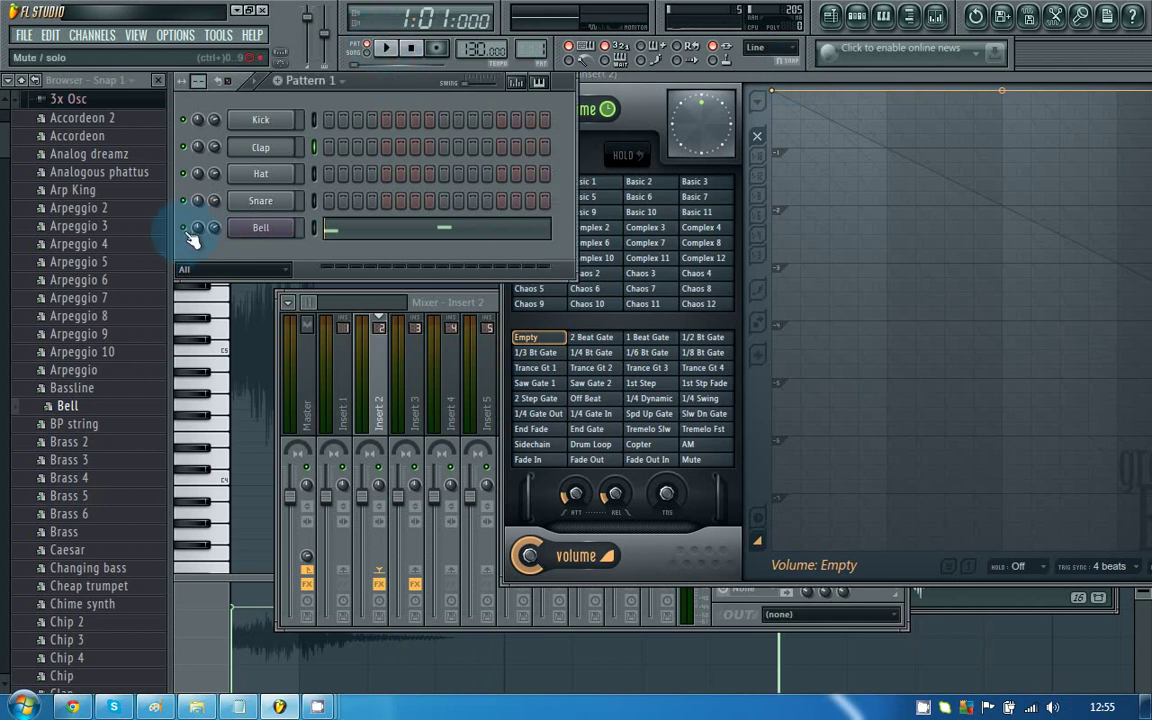
{"action": "left_click", "coordinate": [389, 49]}
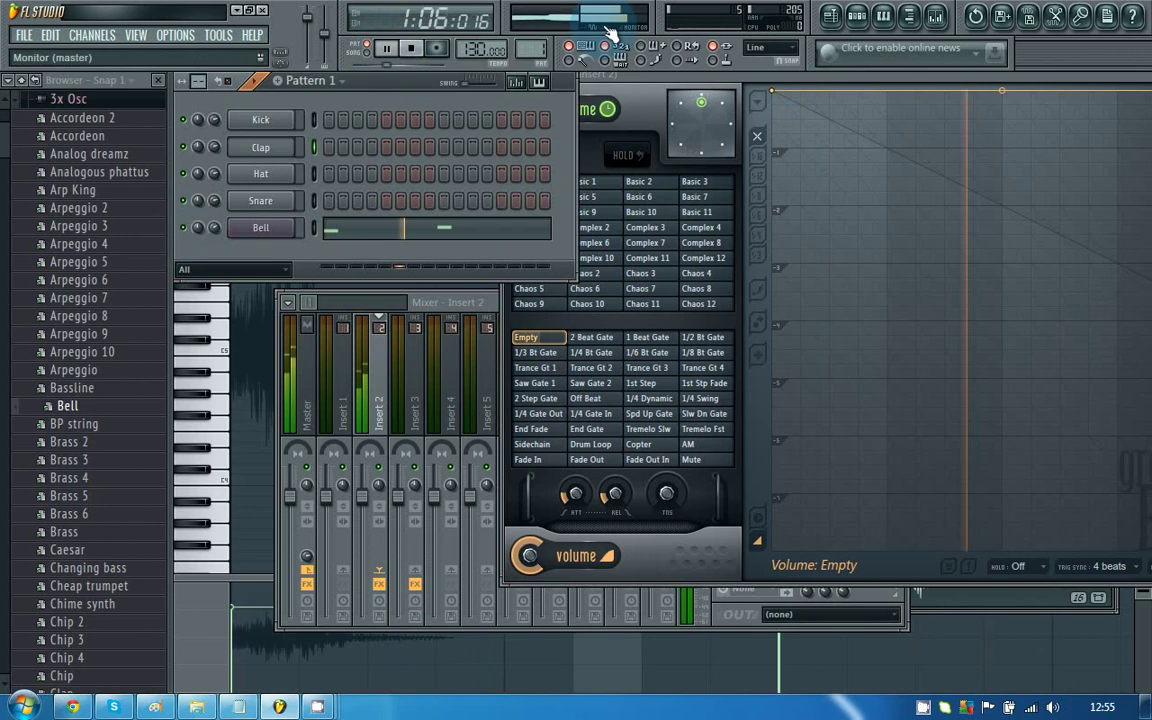
{"action": "left_click_drag", "start_coordinate": [698, 88], "coordinate": [598, 90]}
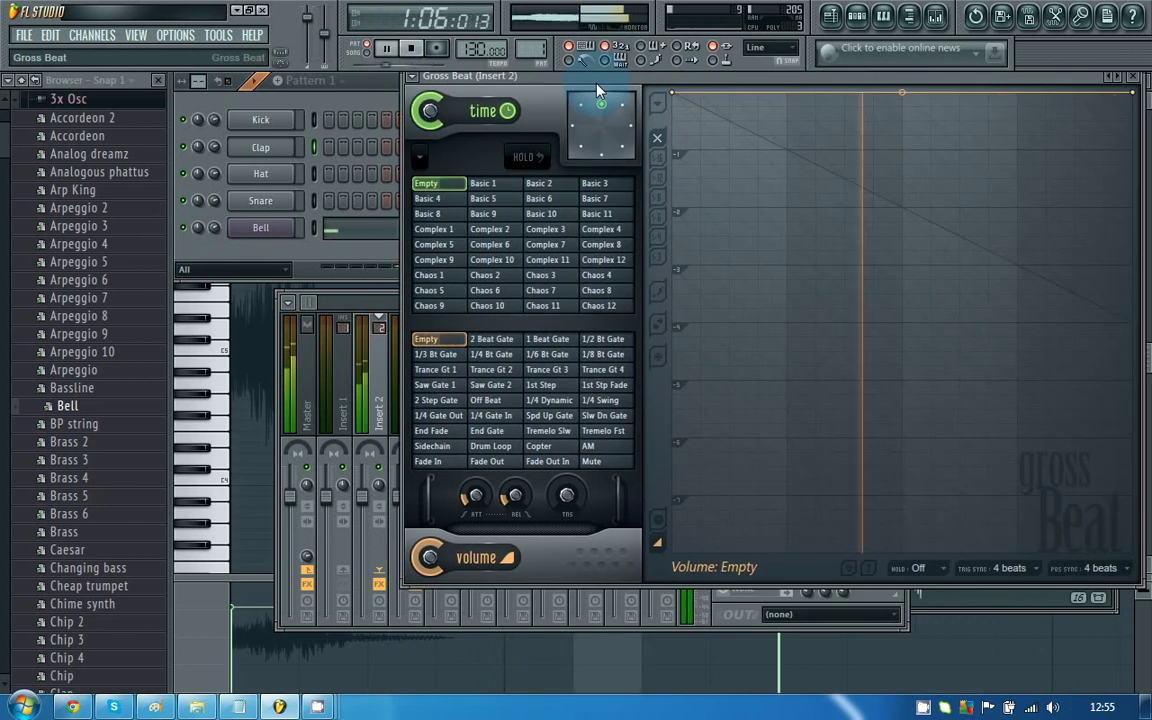
- Try the Trance Gt 1 and AM volume presets, then settle on 1st Stp Fade
{"action": "left_click", "coordinate": [453, 372]}
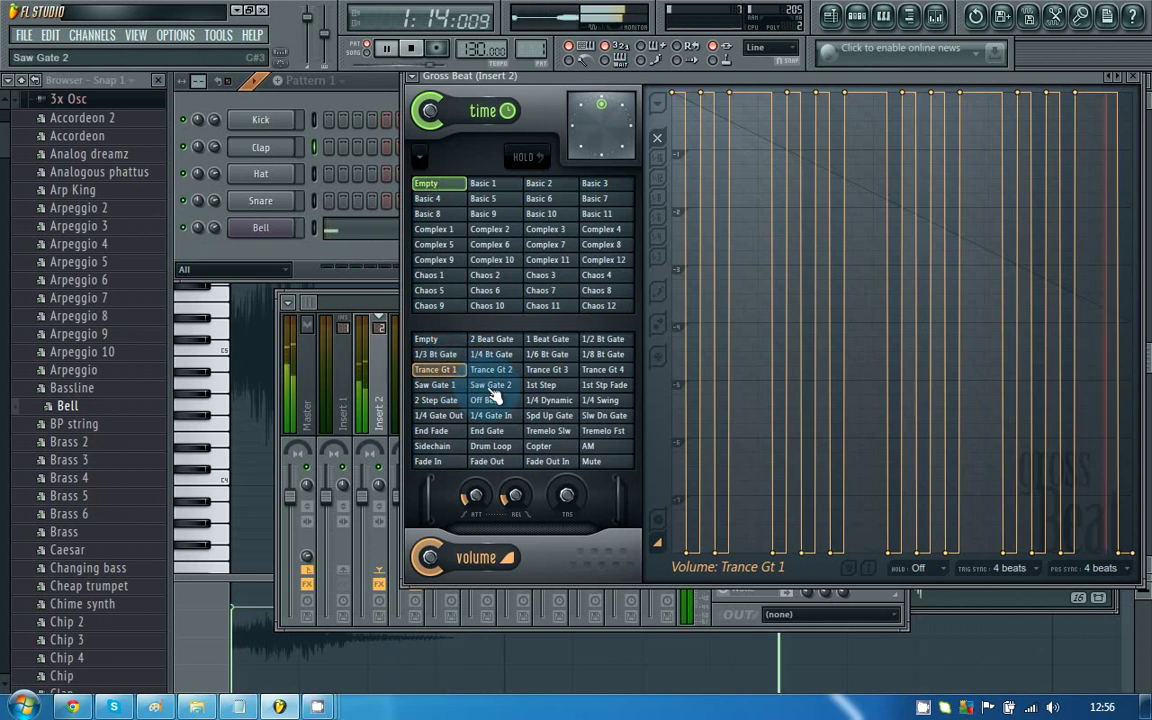
{"action": "left_click", "coordinate": [591, 447]}
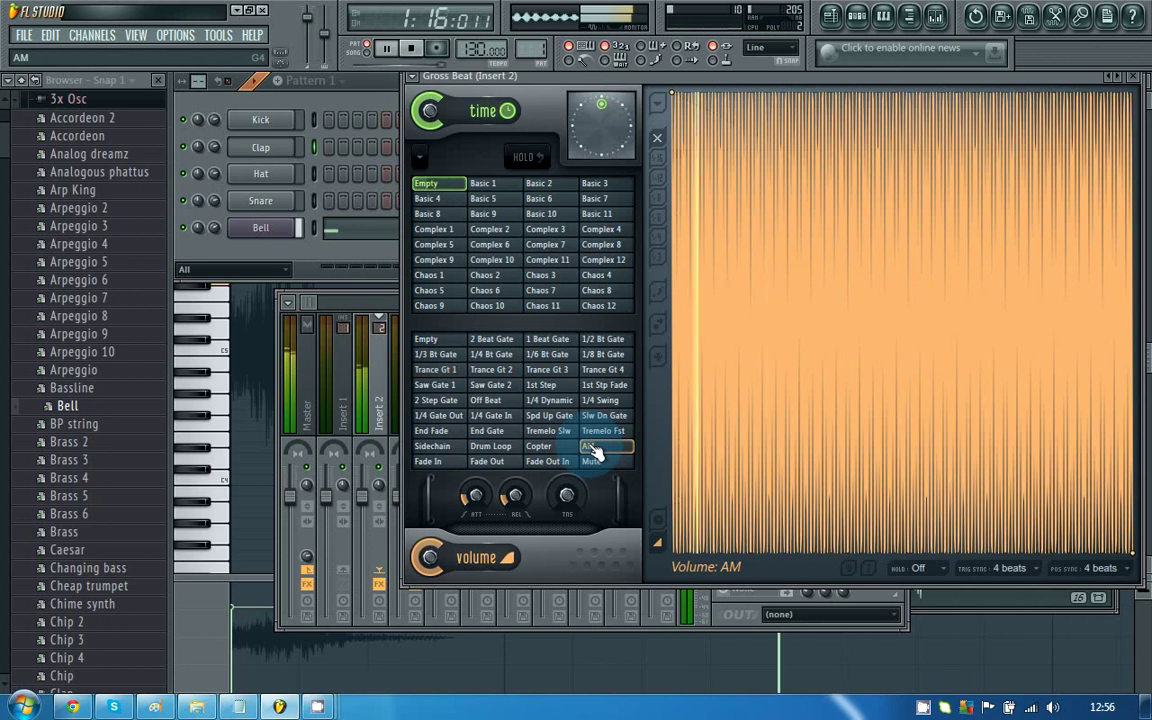
{"action": "left_click", "coordinate": [605, 386]}
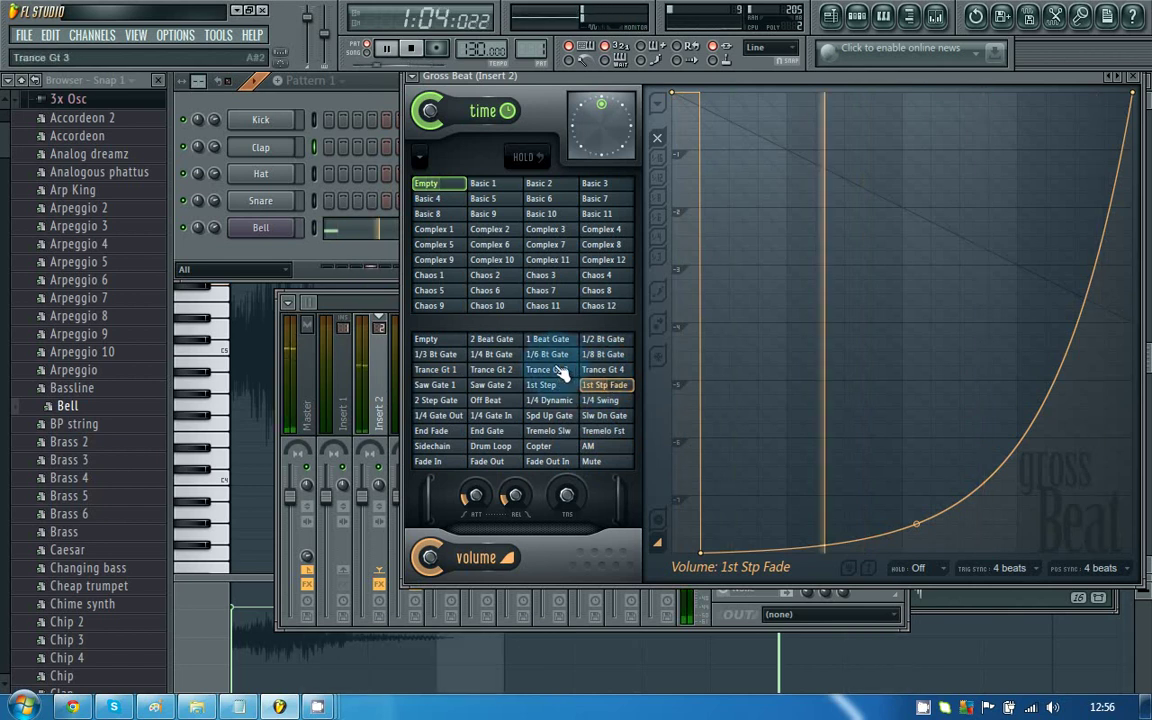
- Stop playback of the beat
{"action": "left_click", "coordinate": [414, 50]}
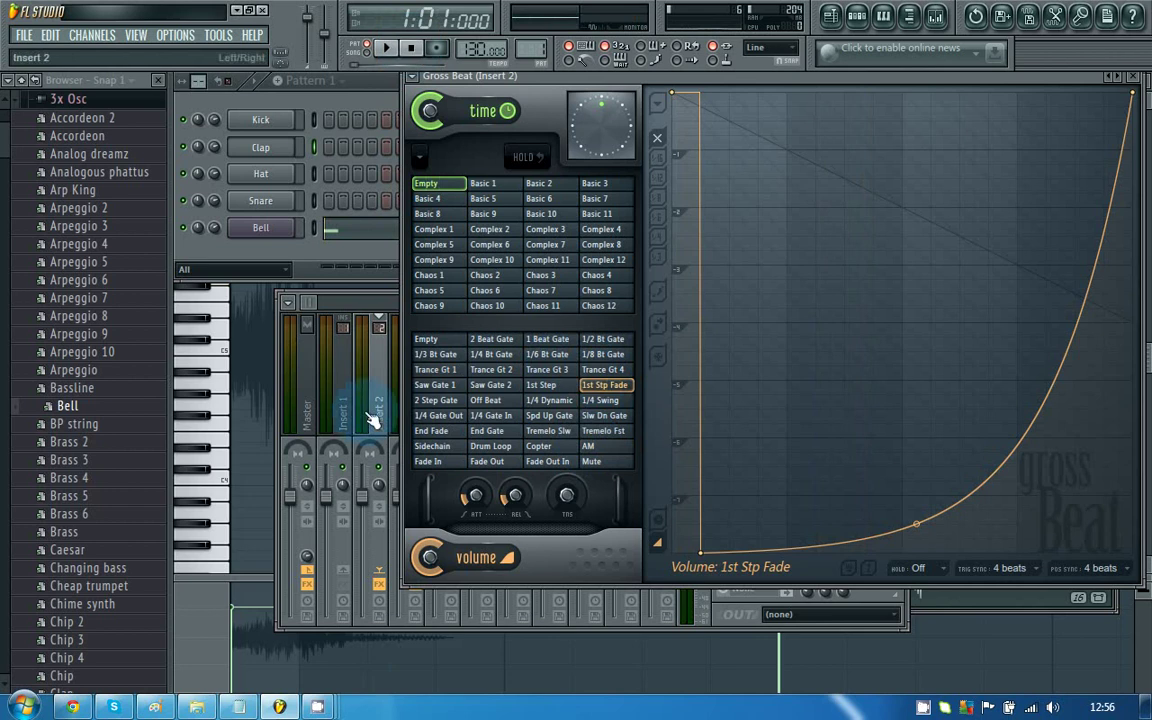
{"action": "mouse_move", "coordinate": [316, 706]}
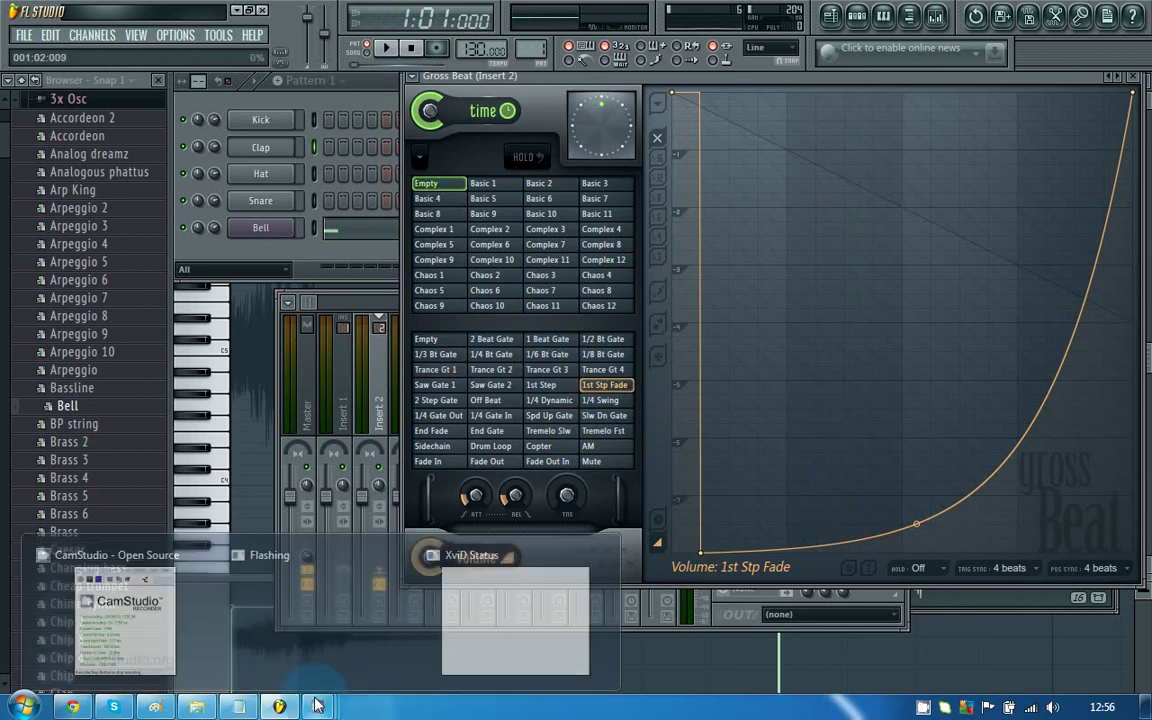